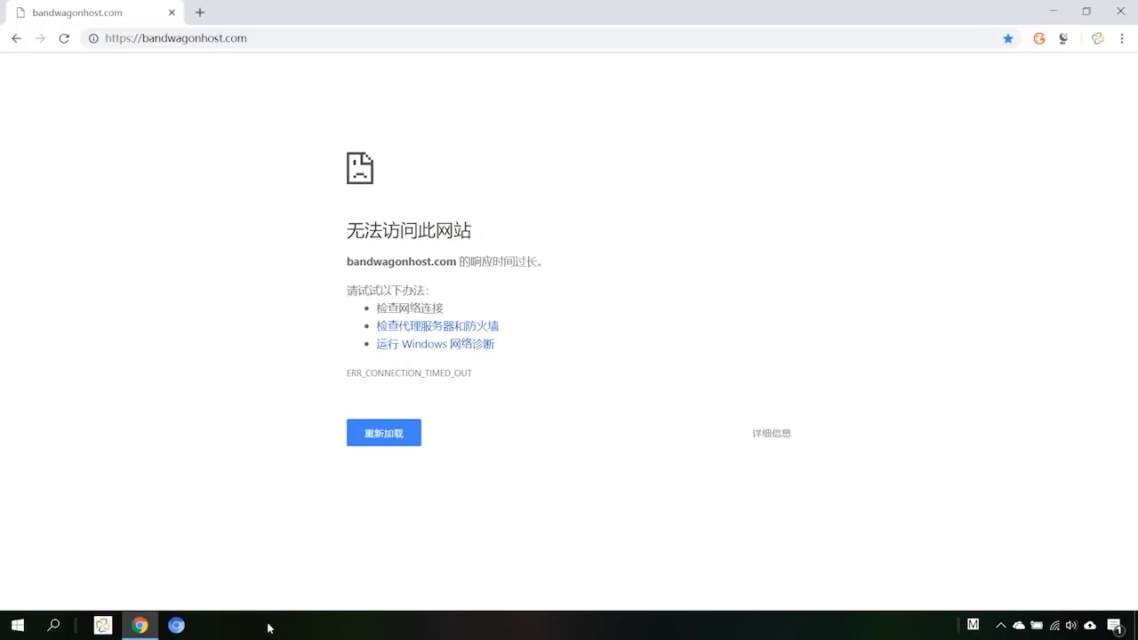
Open Chromium and load bandwagonhost.com from the 'band' autocomplete suggestion.
left_click(183, 629)
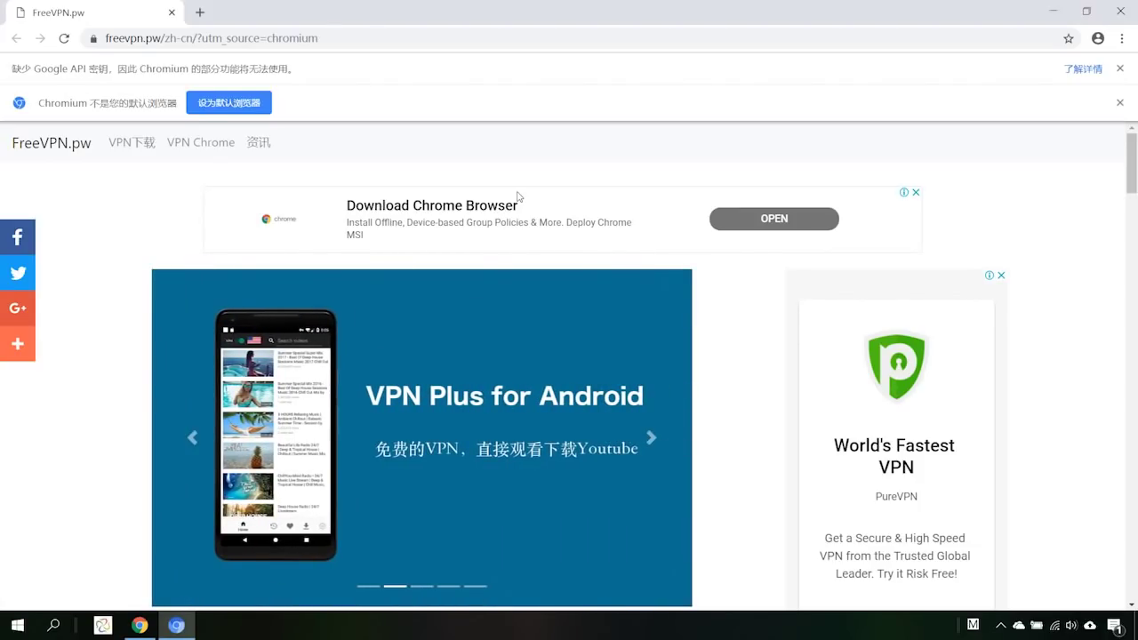
left_click(328, 35)
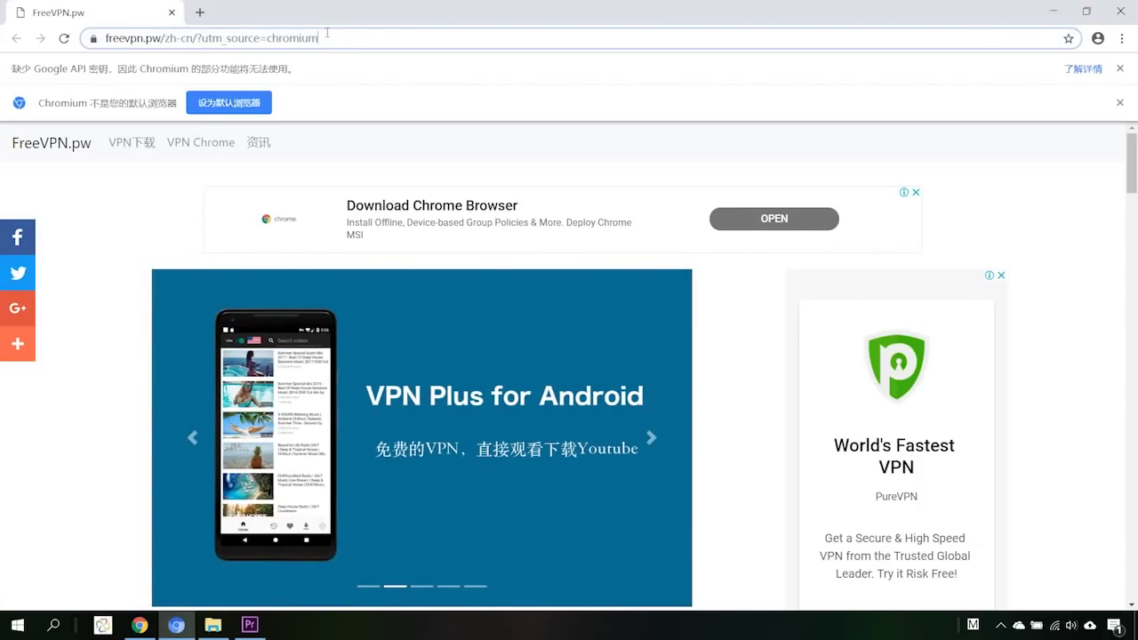
key("ctrl+a")
type("band")
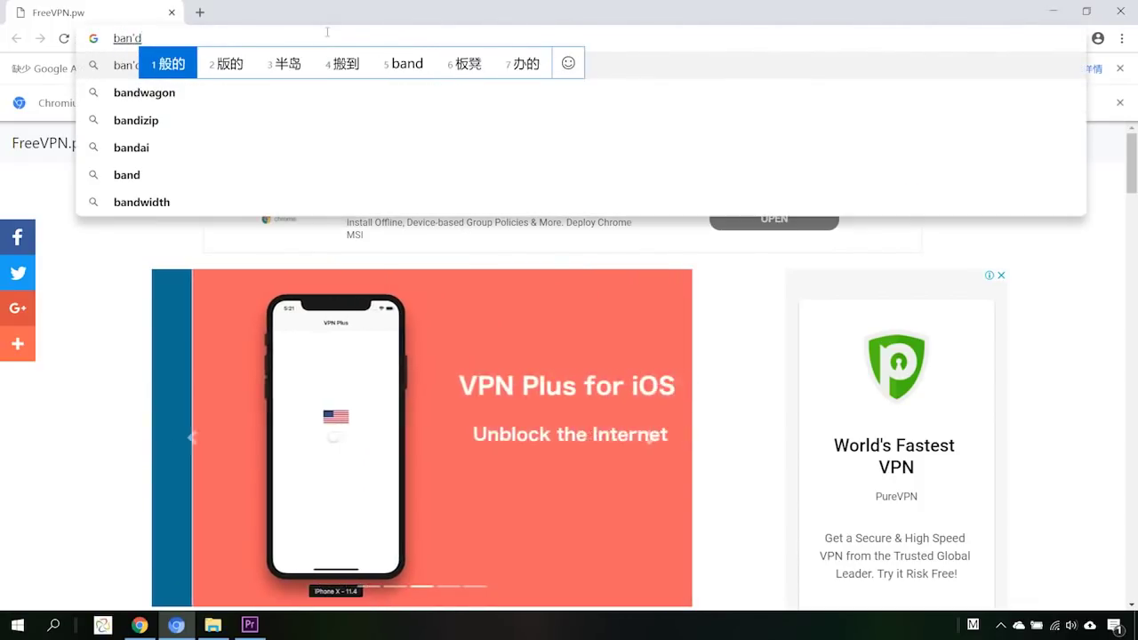
key("Return")
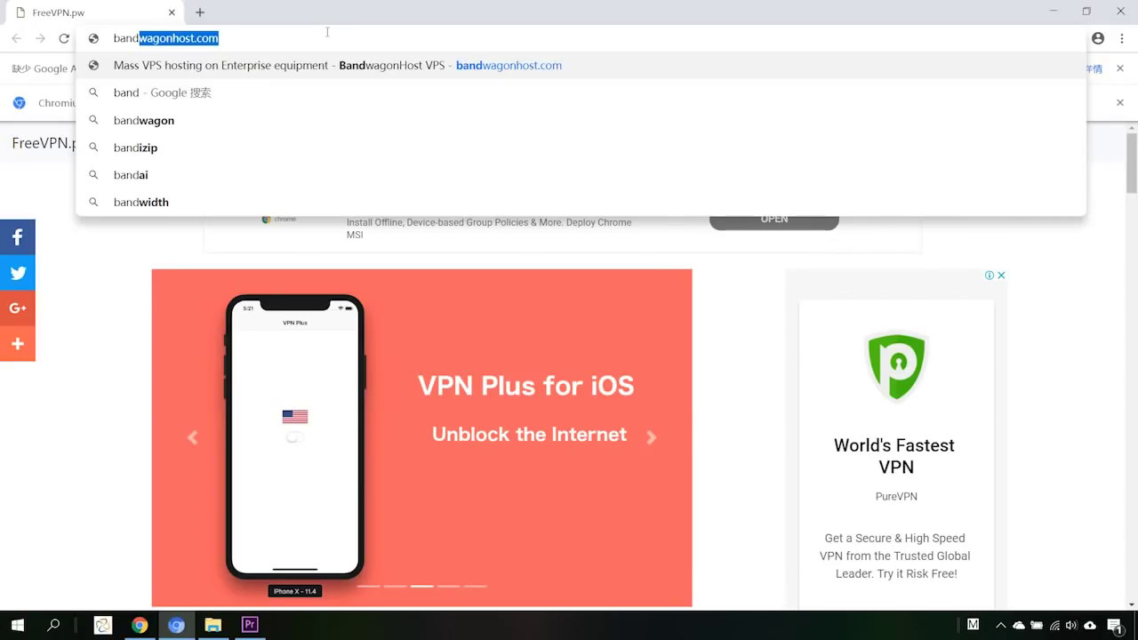
key("Return")
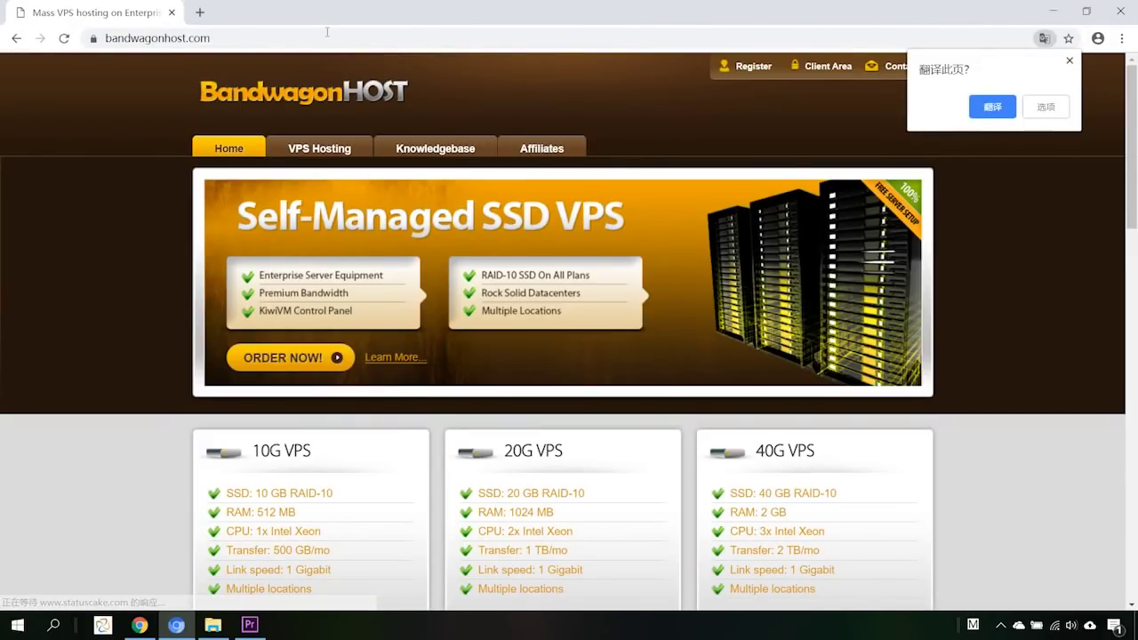
Dismiss the translate offer and open the Register sign-up form at the First Name field.
left_click(810, 18)
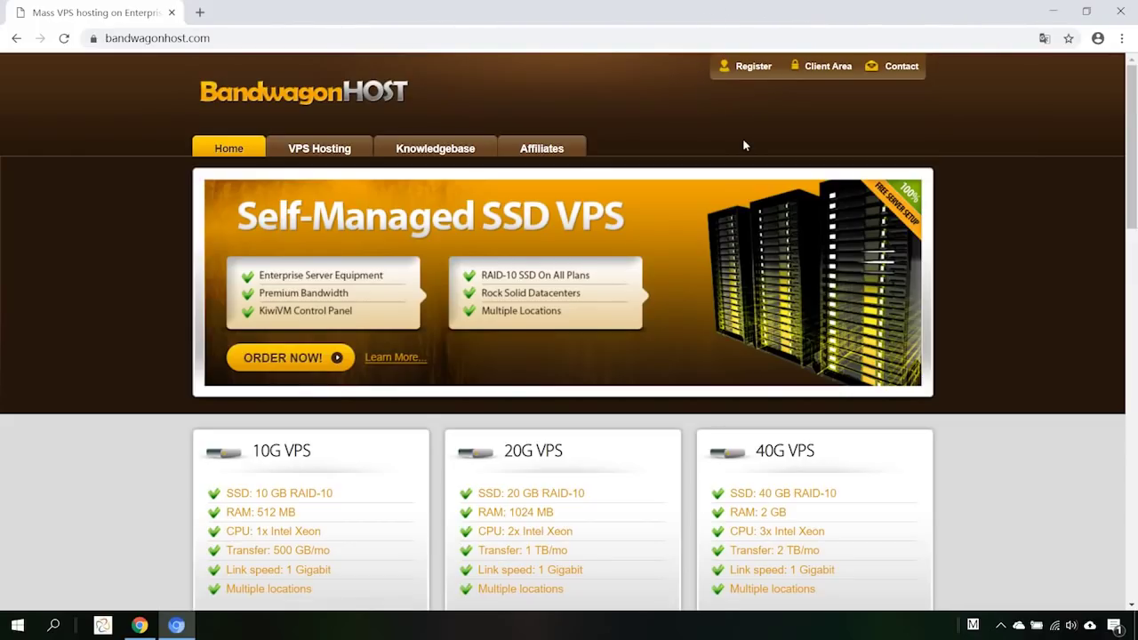
left_click(754, 76)
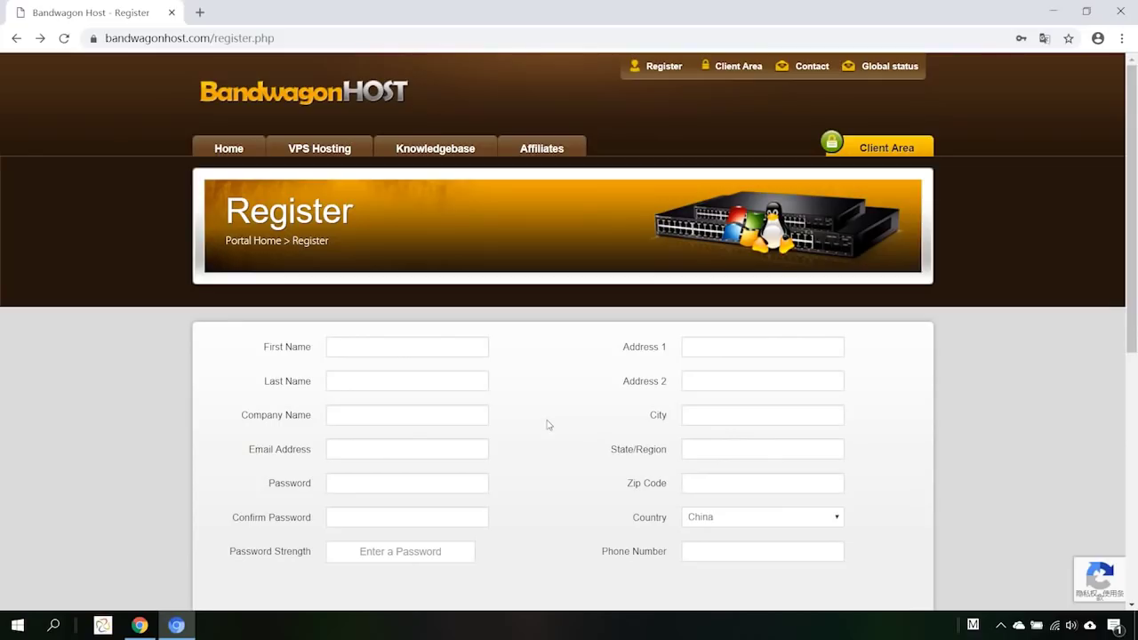
left_click(406, 350)
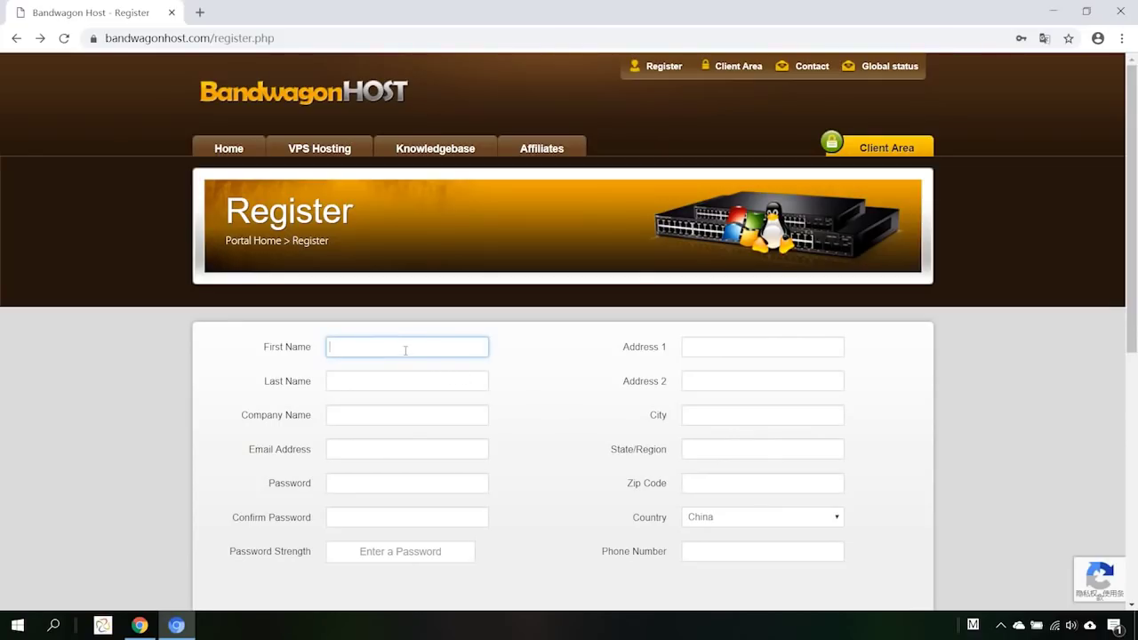
Enter the account holder's first name, last name and company name.
left_click(377, 380)
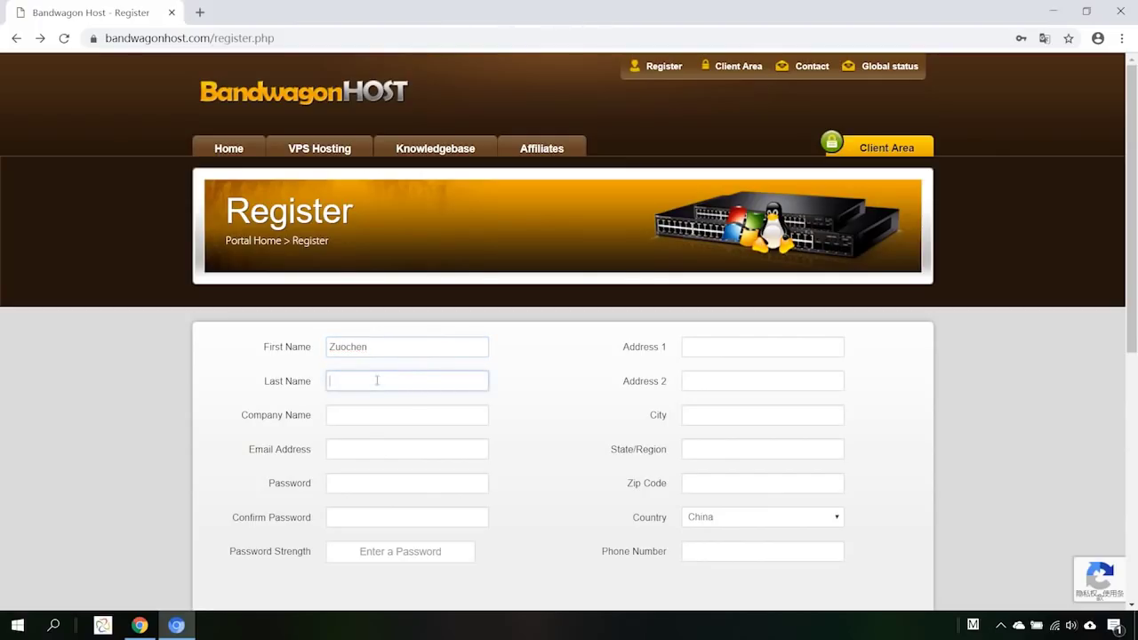
left_click(355, 421)
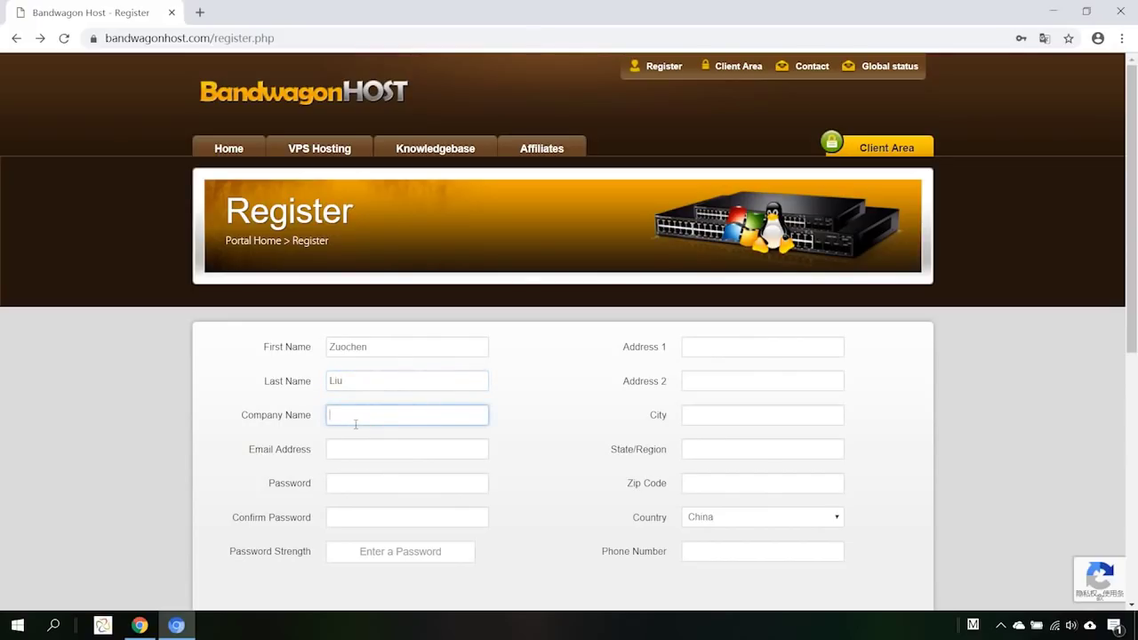
type("Shanlai")
Fill the e-mail and matching passwords from the saved login, rated Strong.
left_click(355, 448)
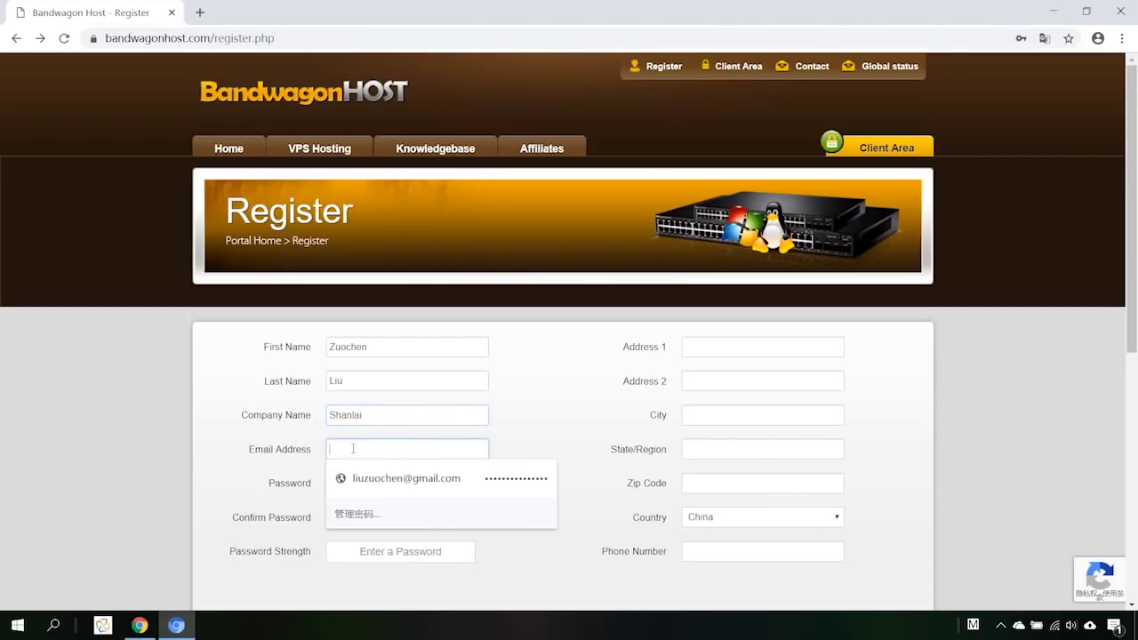
left_click(362, 475)
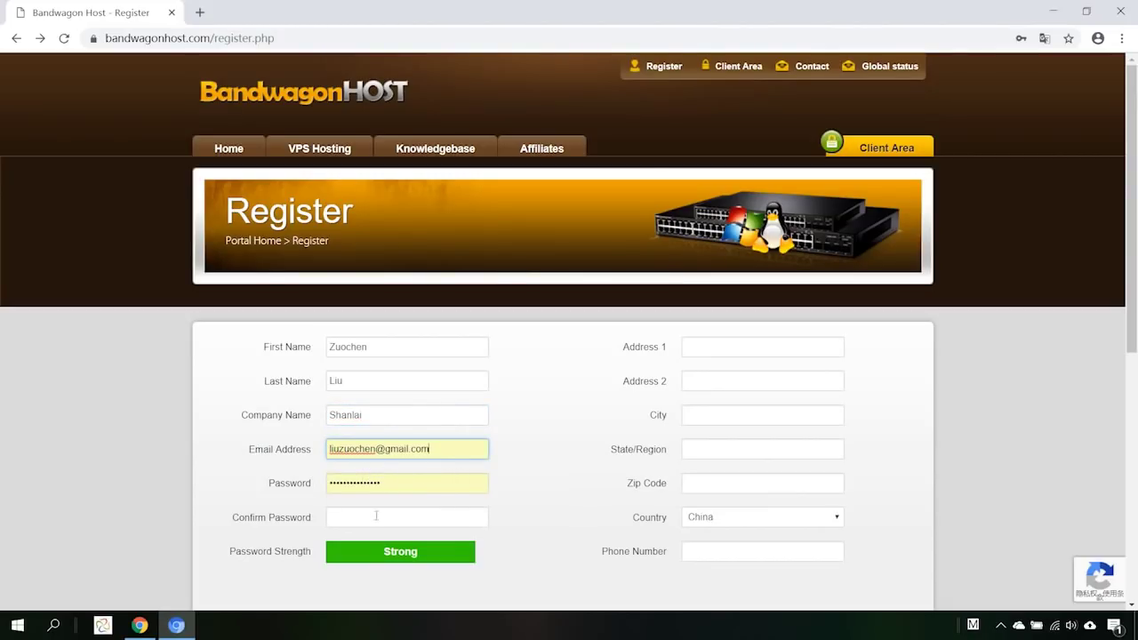
left_click(368, 519)
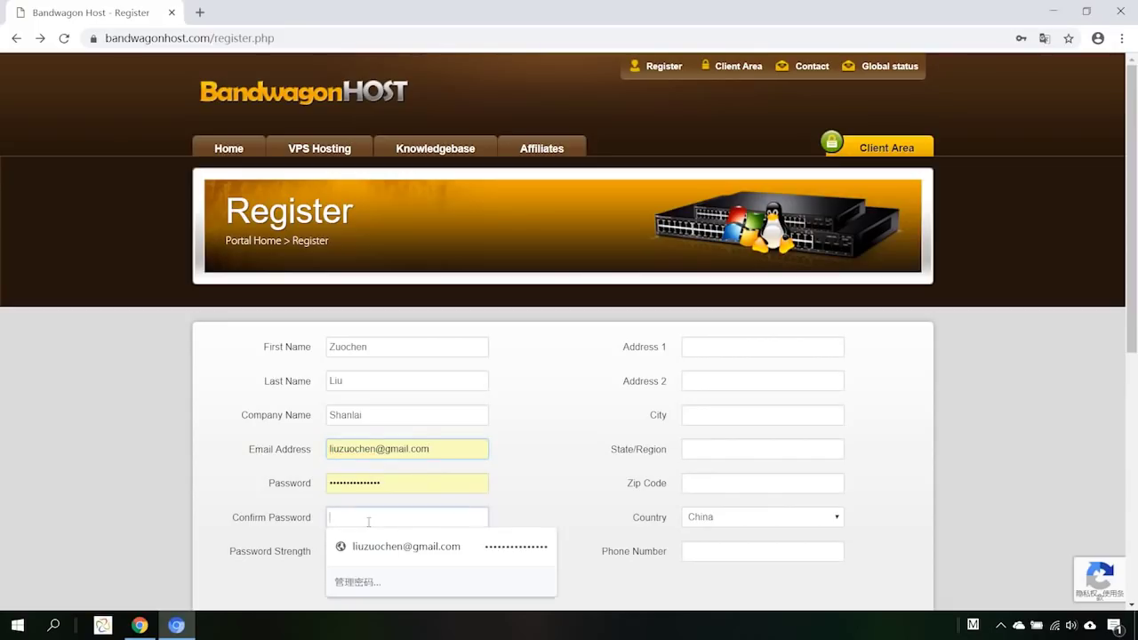
left_click(377, 546)
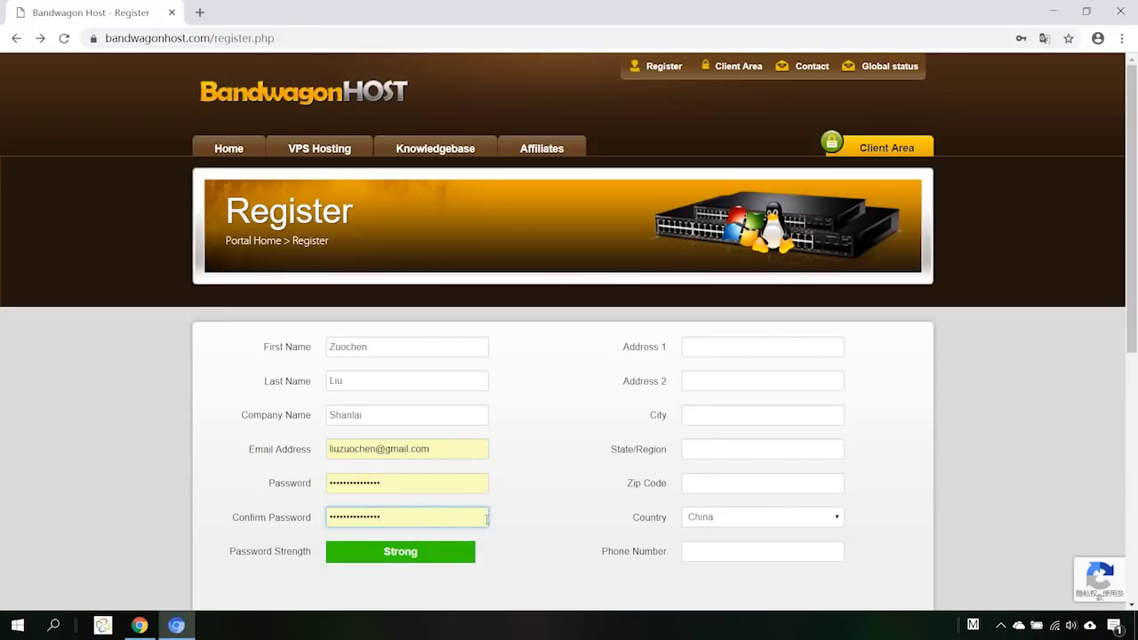
left_click(730, 352)
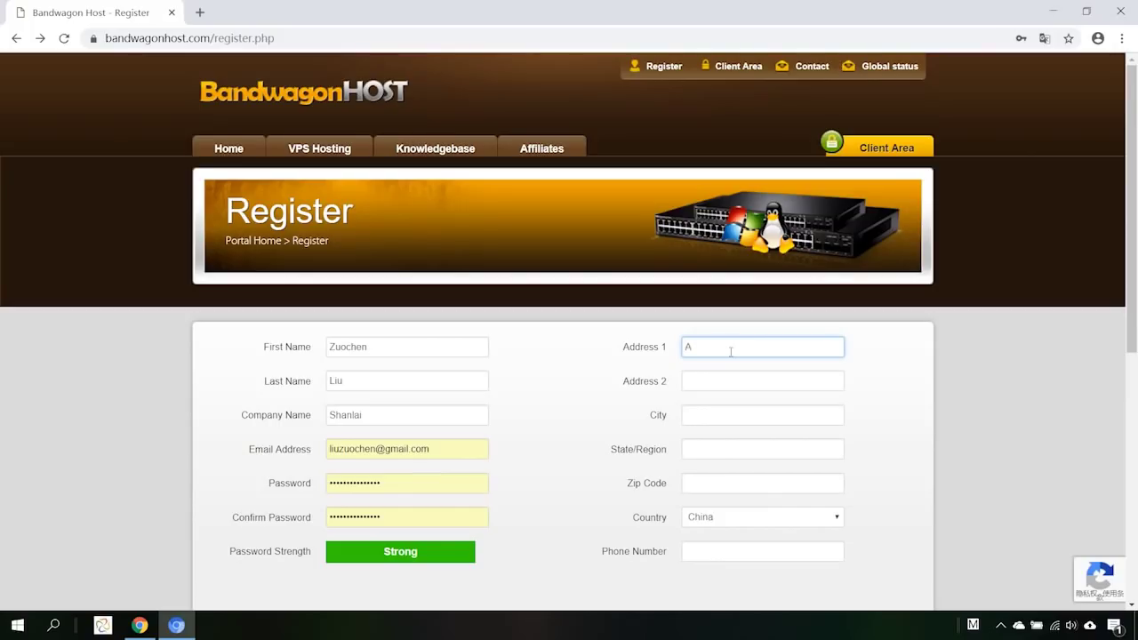
Enter the street address, city, state/region and zip code.
type("Nankai haila")
left_click(715, 419)
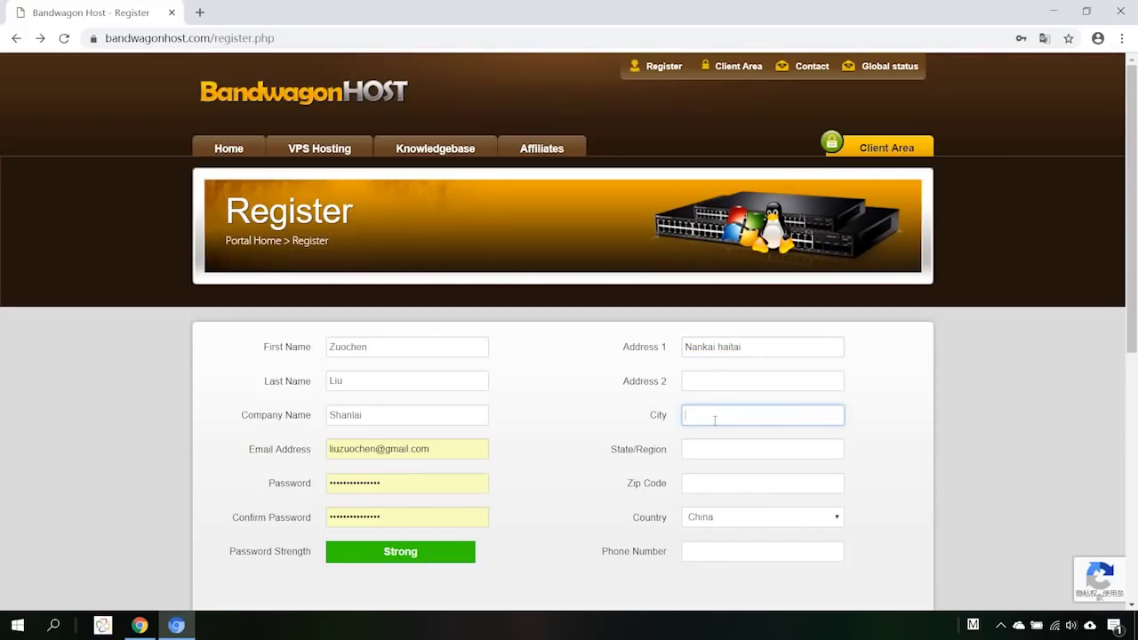
type("Tianjin")
left_click(702, 451)
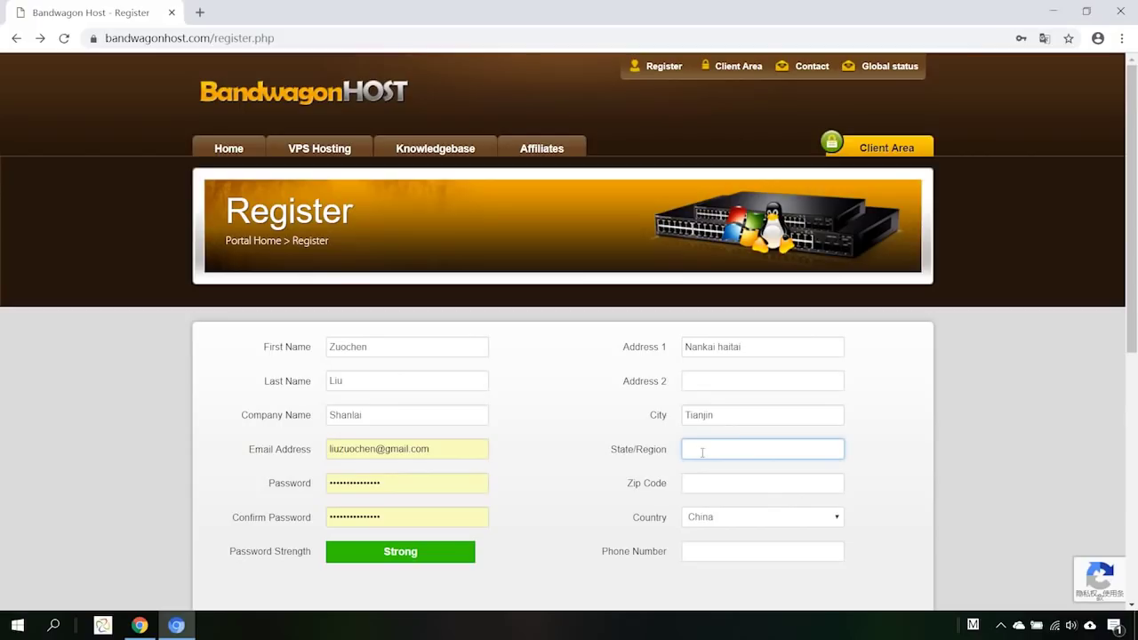
type("Tianjin")
left_click(697, 487)
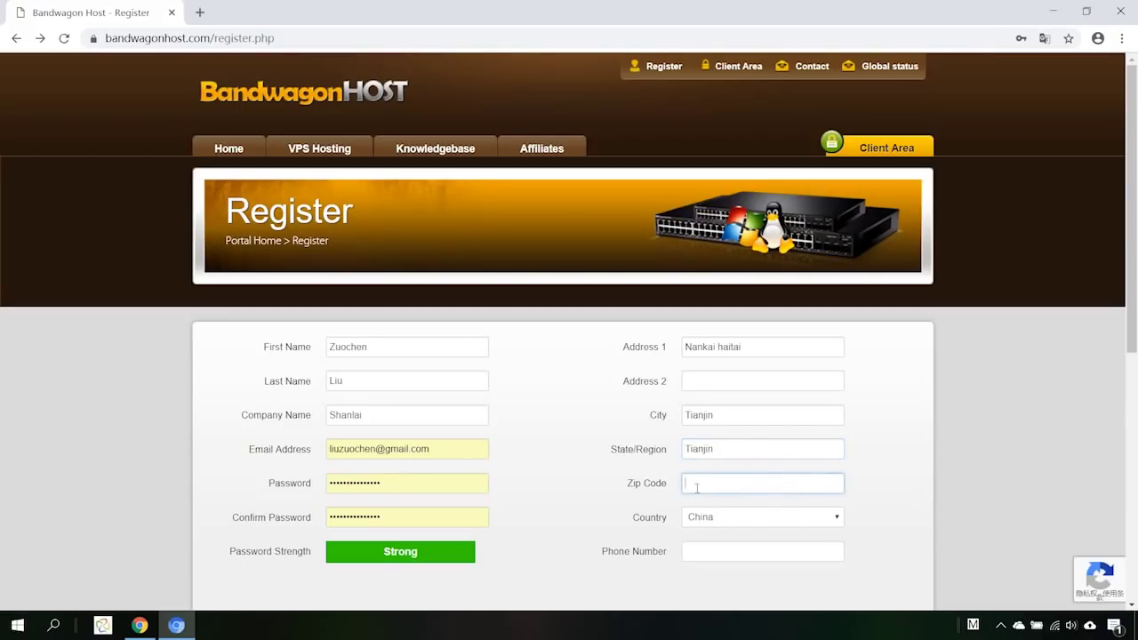
type("3048")
type("67")
Keep China as the country and fill the phone number from the saved suggestion.
left_click(714, 525)
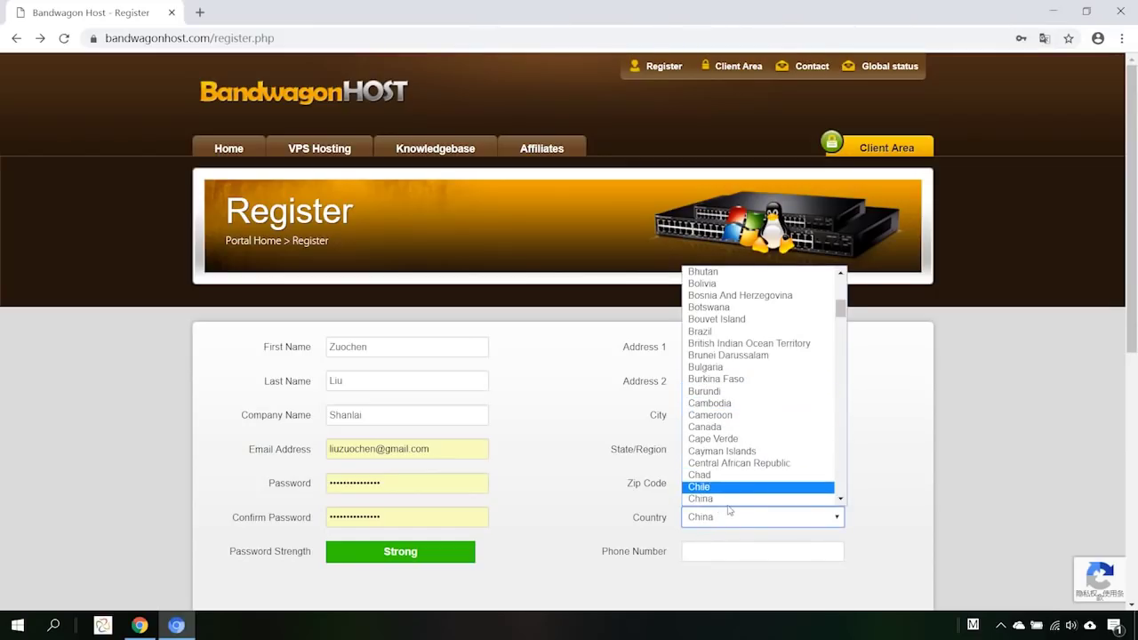
left_click(733, 498)
left_click(714, 550)
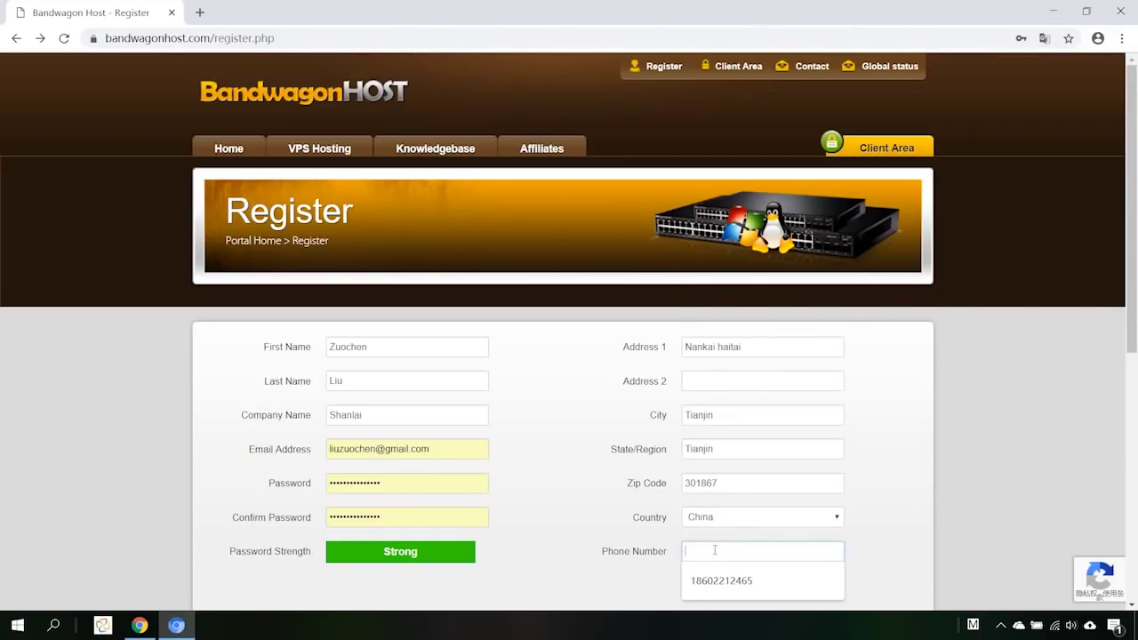
left_click(727, 582)
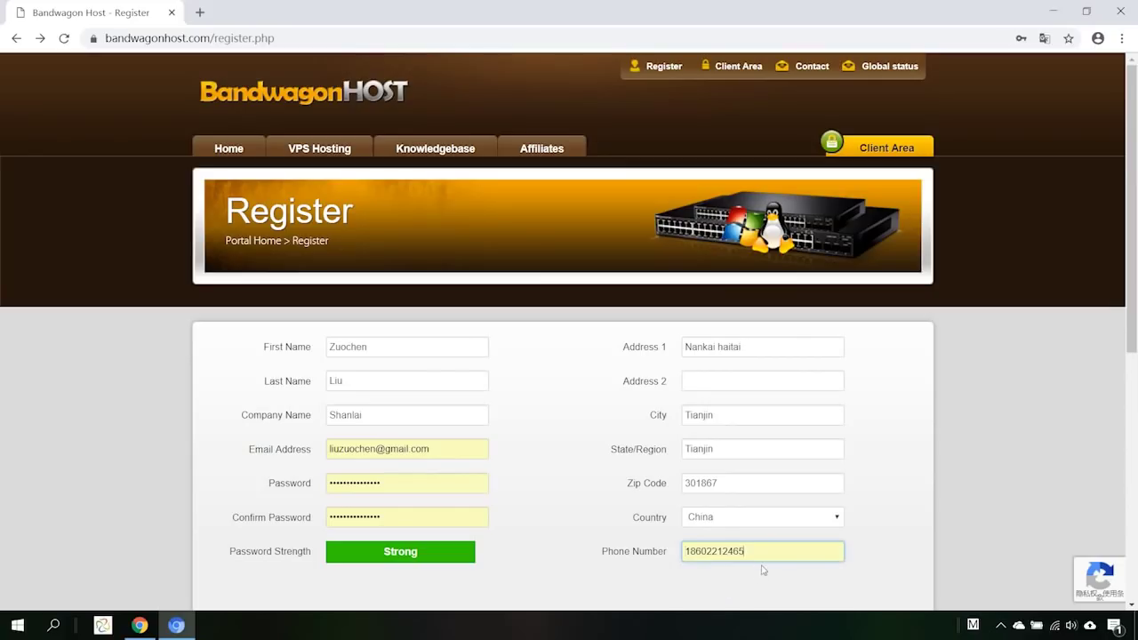
left_click(856, 536)
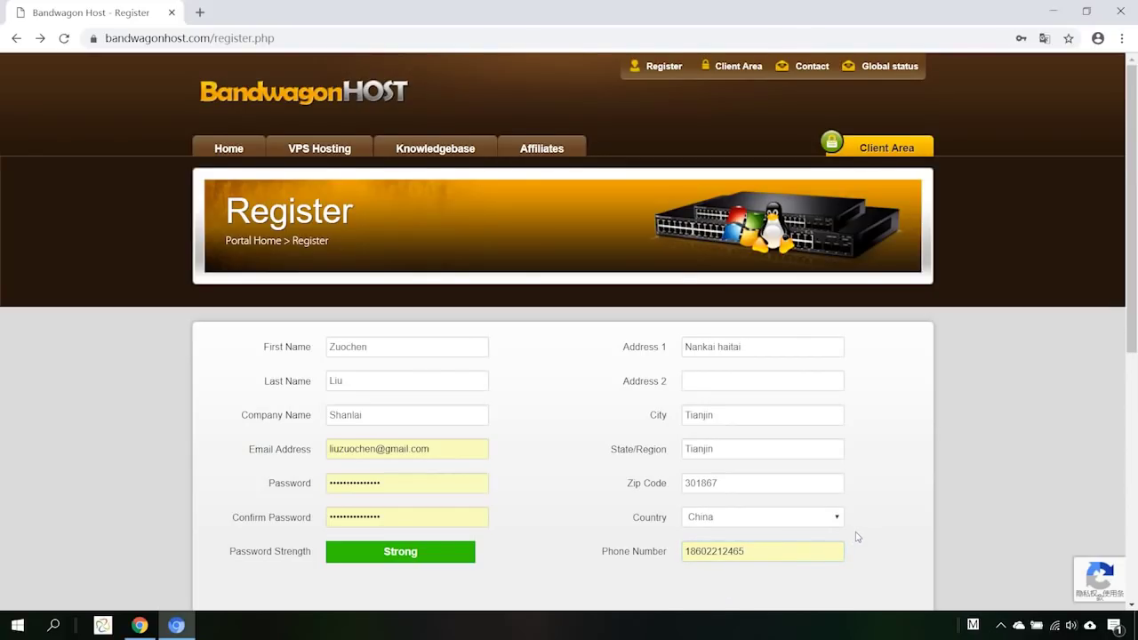
scroll(855, 536, "down", 2)
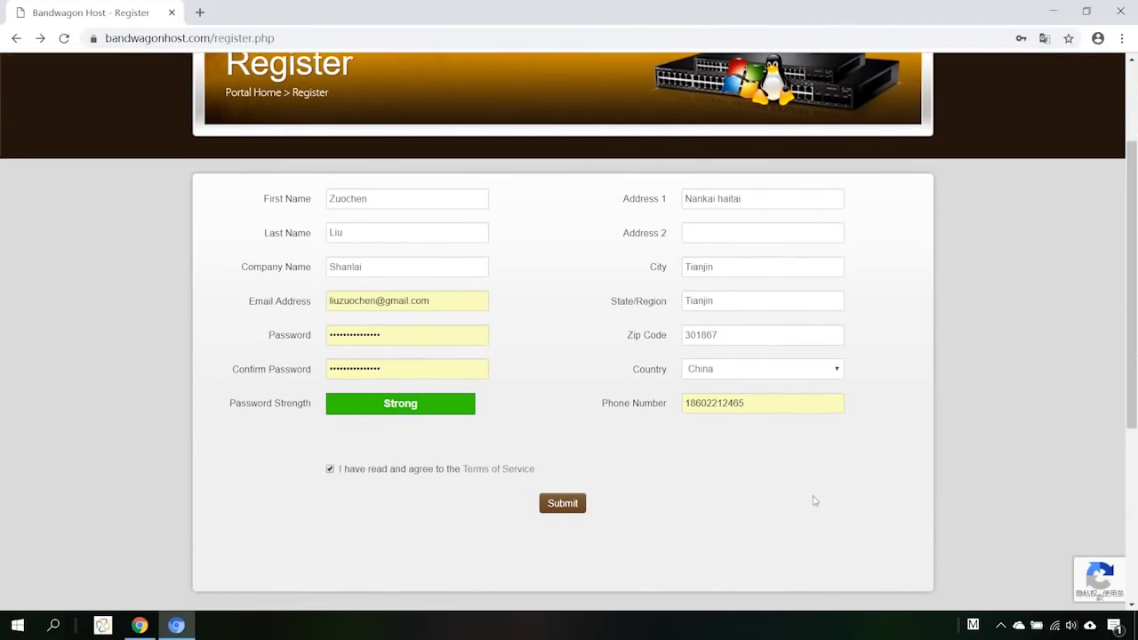
Agree to the Terms of Service and submit the registration form.
left_click(330, 469)
left_click(330, 470)
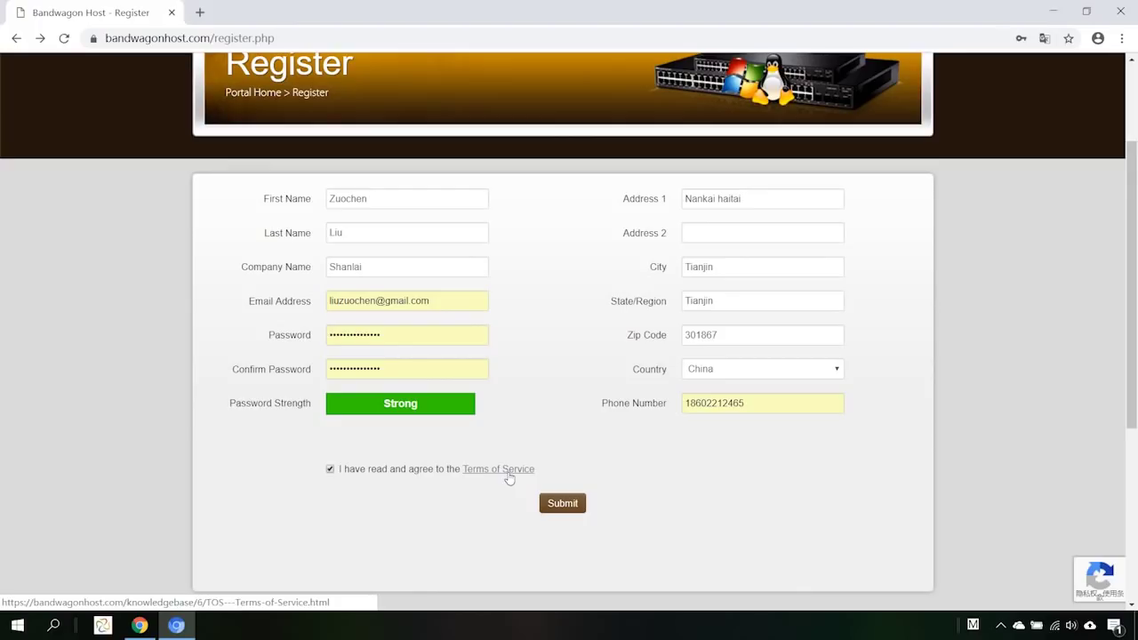
left_click(562, 505)
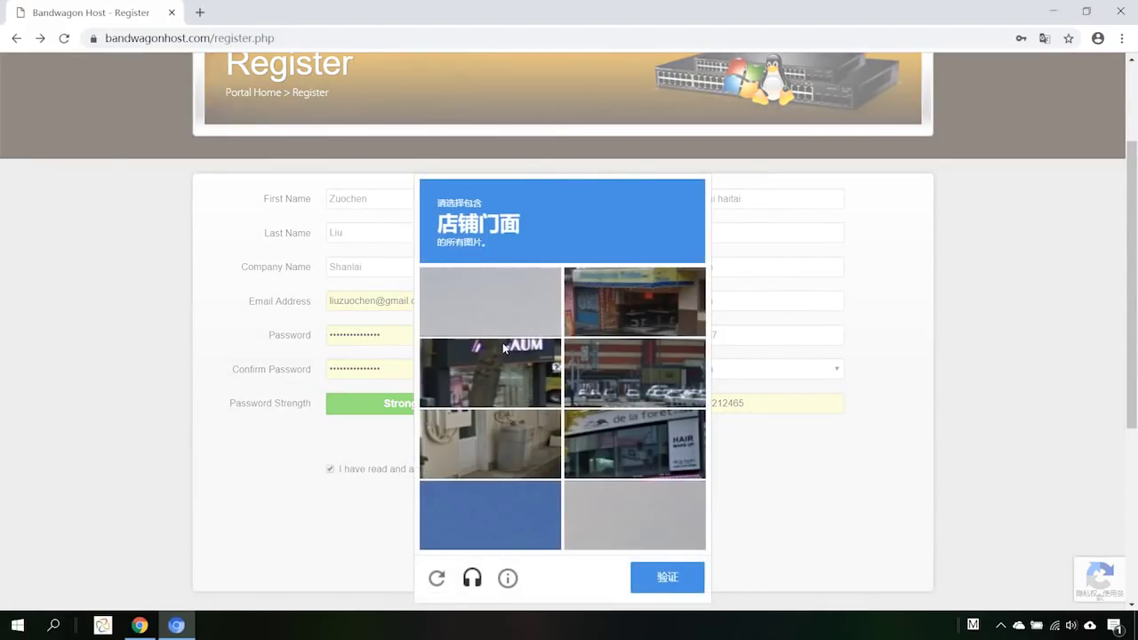
Select the storefront images in the reCAPTCHA and verify to complete registration.
left_click(625, 303)
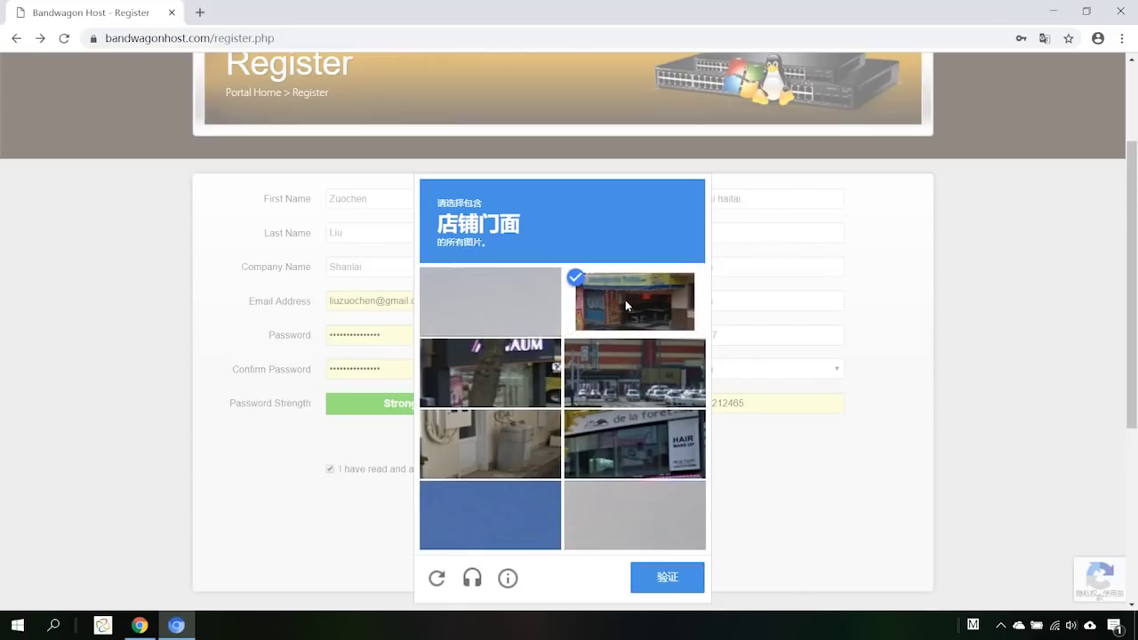
left_click(523, 383)
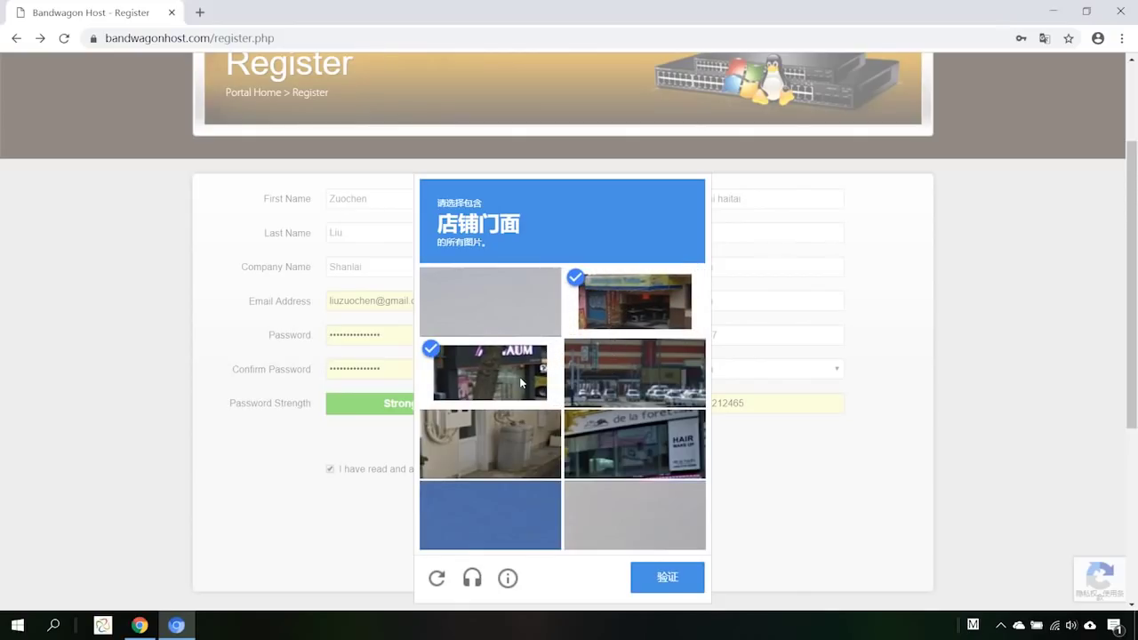
left_click(632, 438)
left_click(683, 583)
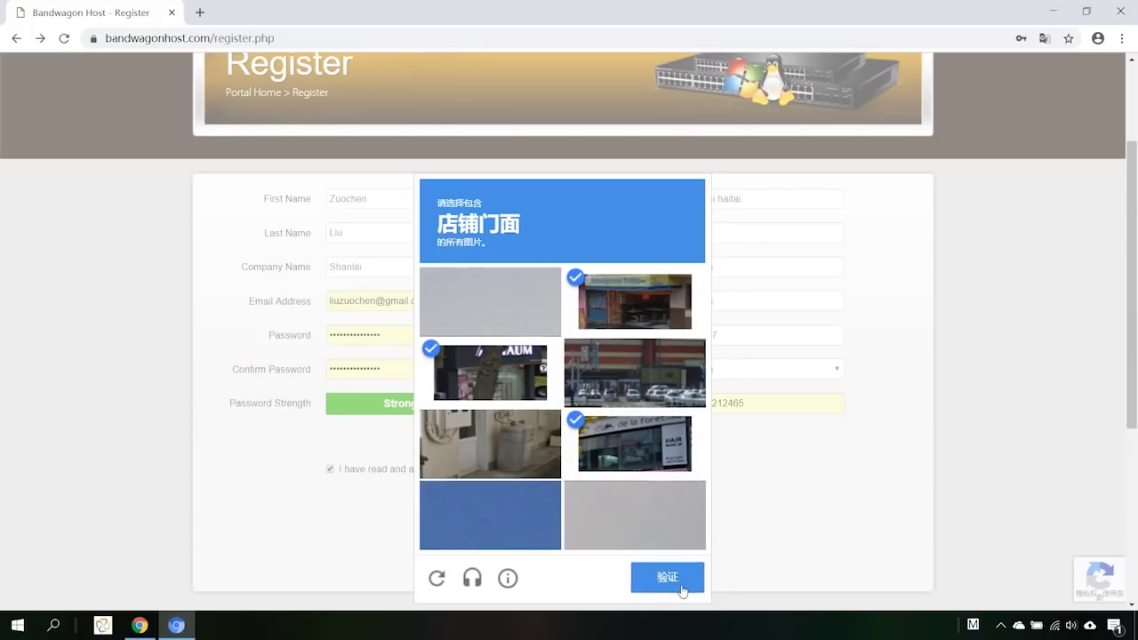
left_click(682, 589)
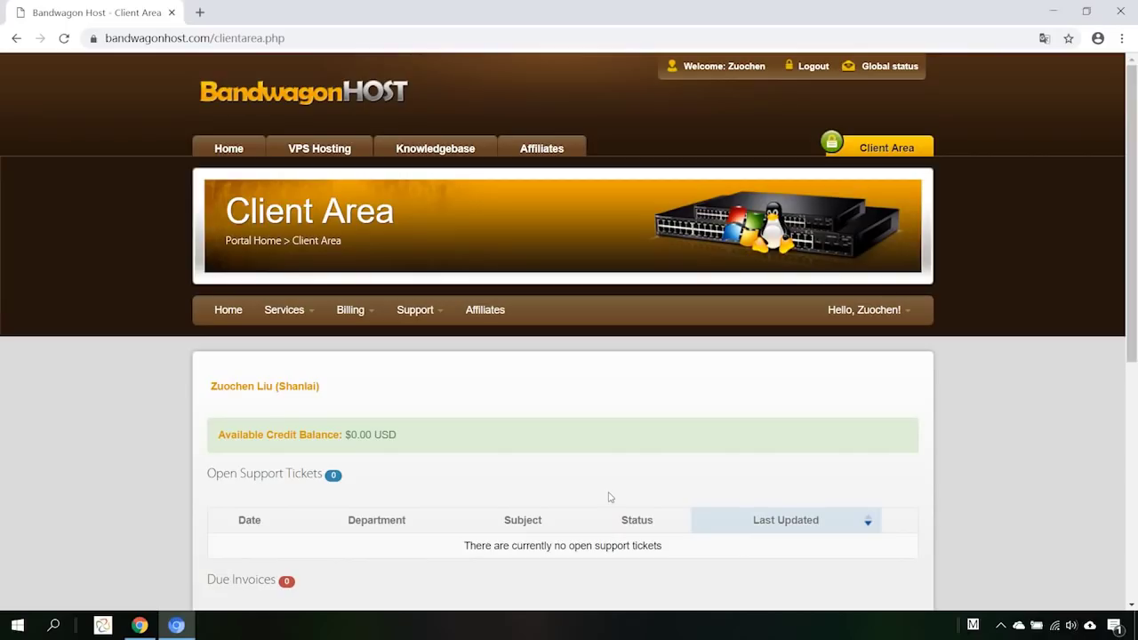
Scroll through the Client Area to review the $0.00 credit, tickets and invoices.
scroll(609, 497, "down", 3)
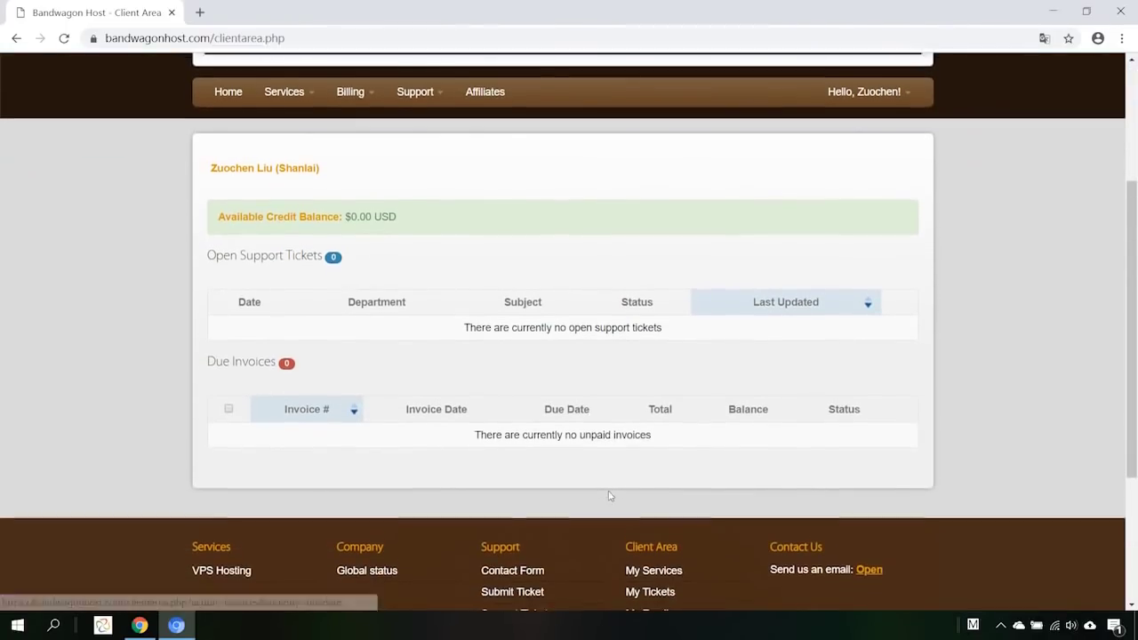
scroll(609, 497, "up", 2)
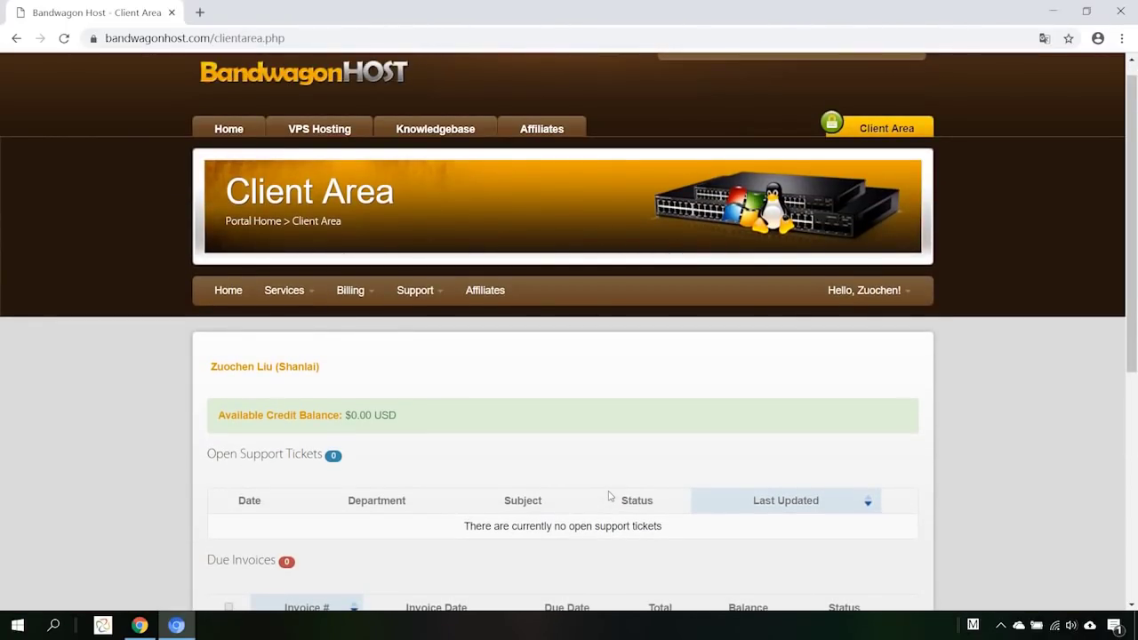
scroll(609, 497, "up", 1)
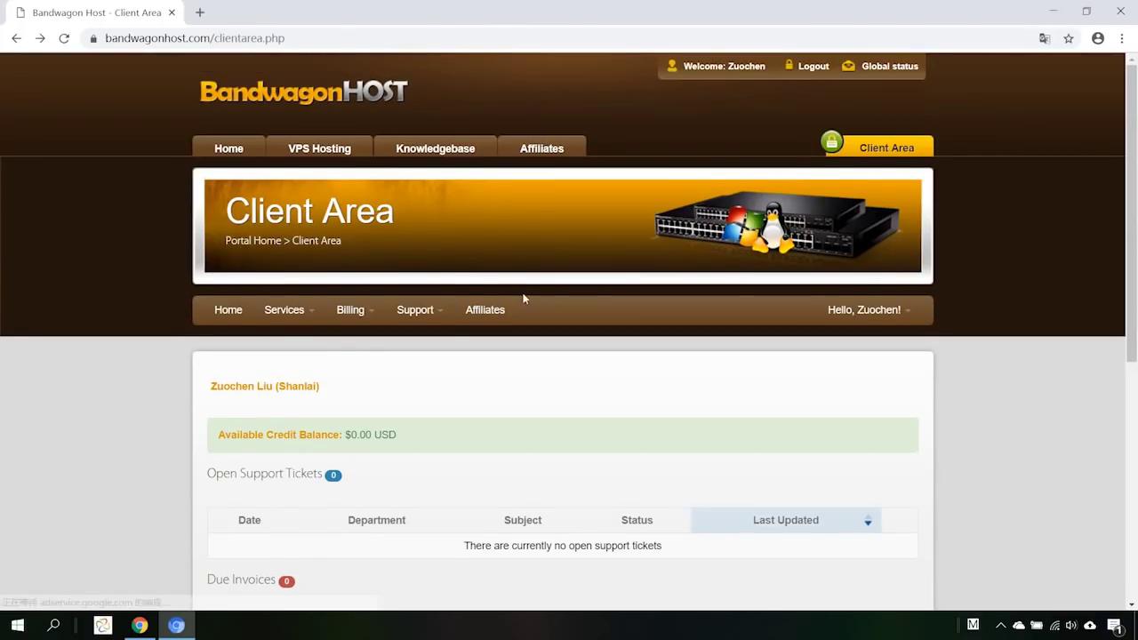
From Home, open the 10G VPS order options and scroll to the Plan Comparison table.
left_click(228, 148)
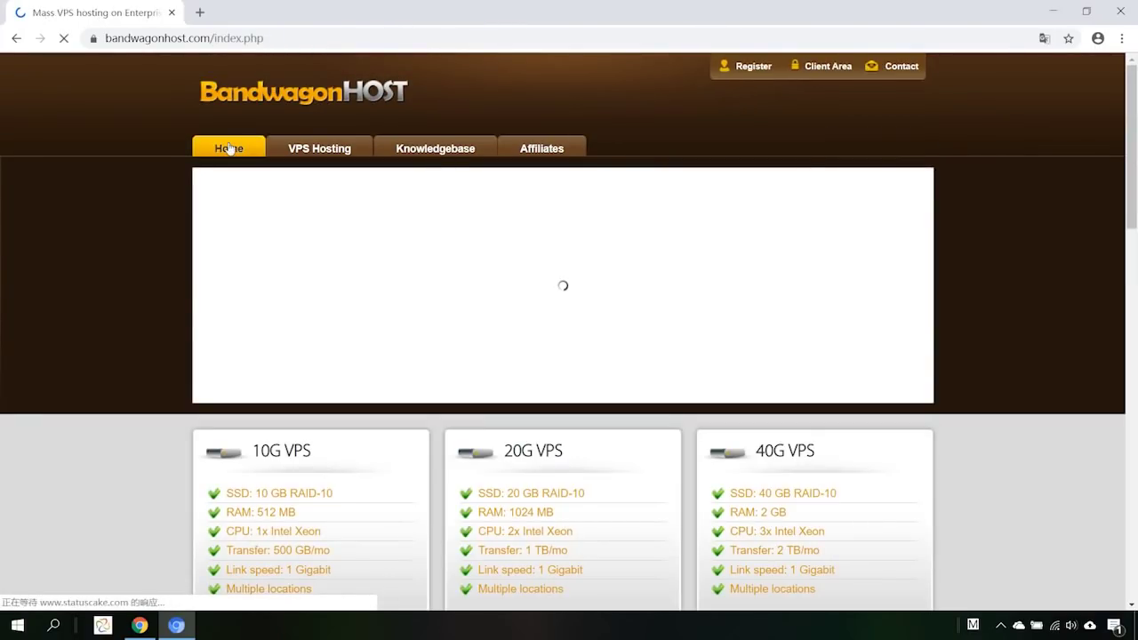
scroll(419, 317, "down", 2)
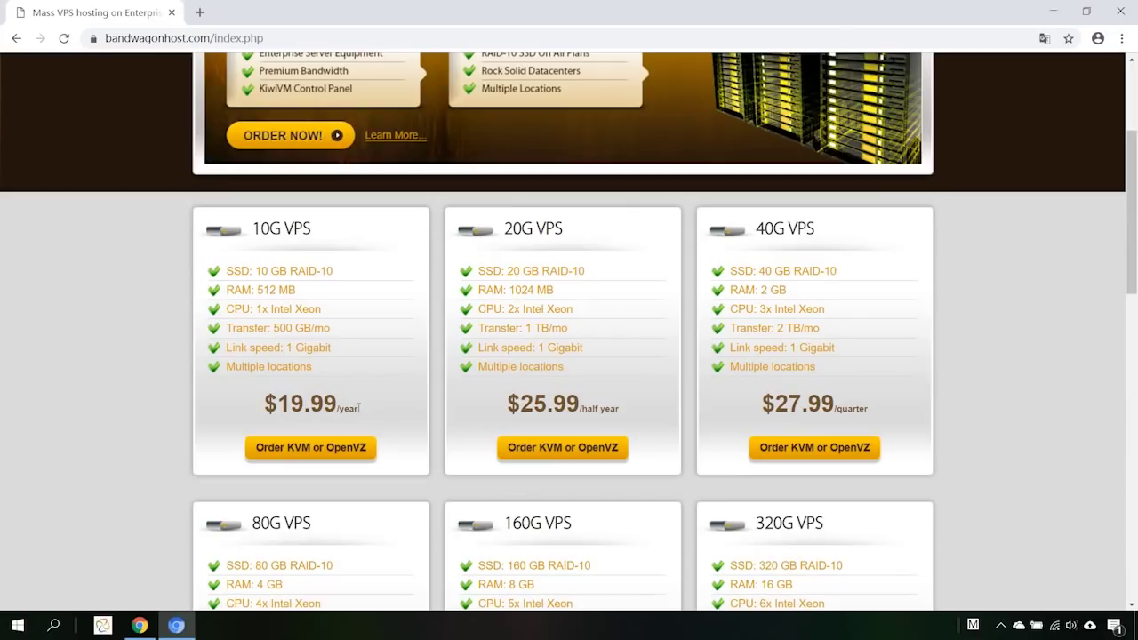
left_click(323, 456)
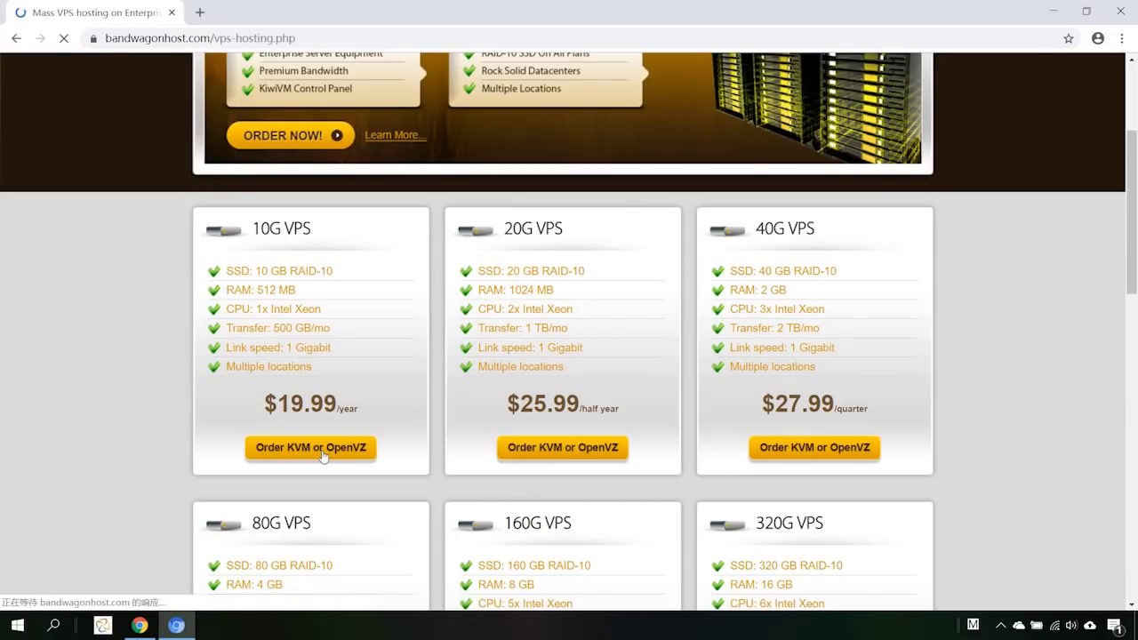
scroll(617, 384, "down", 3)
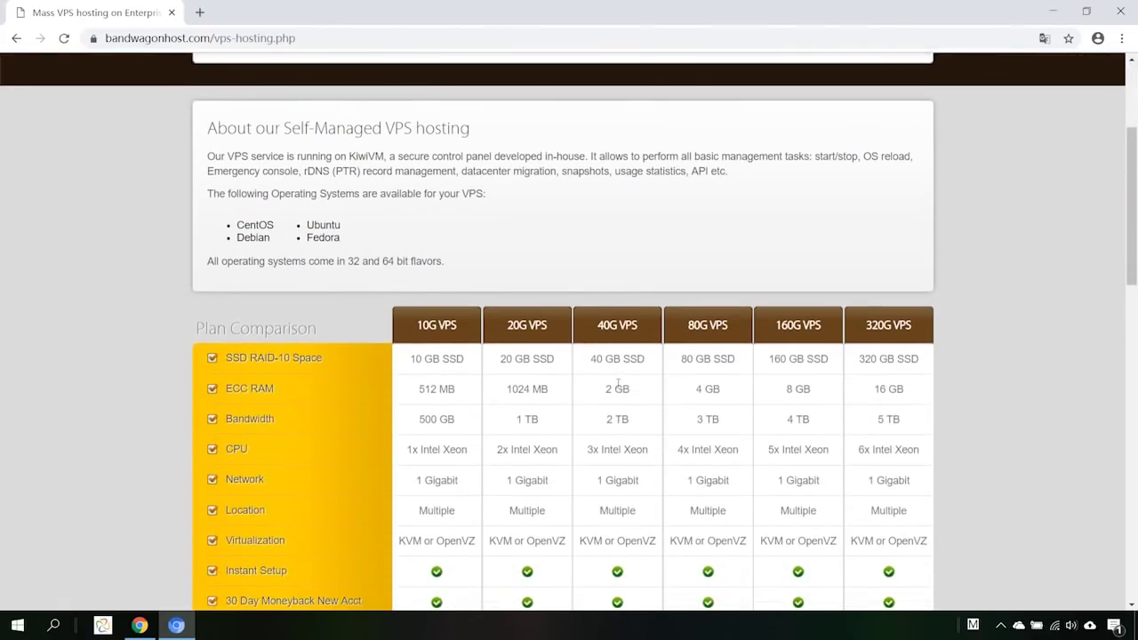
scroll(617, 384, "down", 3)
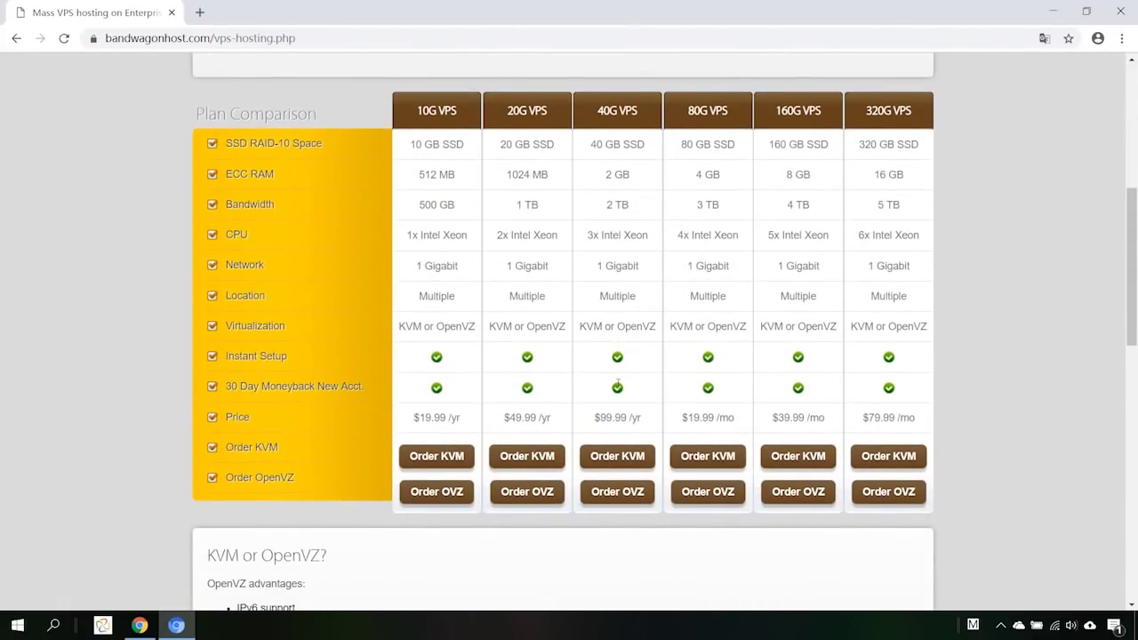
Order the 10G KVM plan at $19.99 annually in Los Angeles DC2 QNET and add it to the cart.
left_click(453, 449)
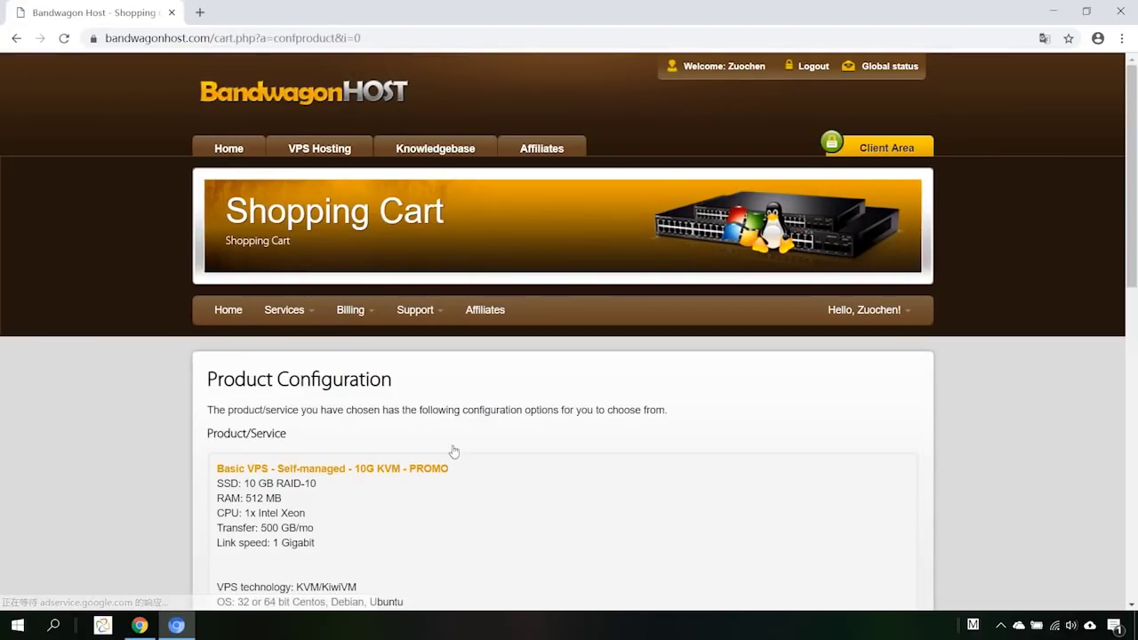
scroll(453, 452, "down", 4)
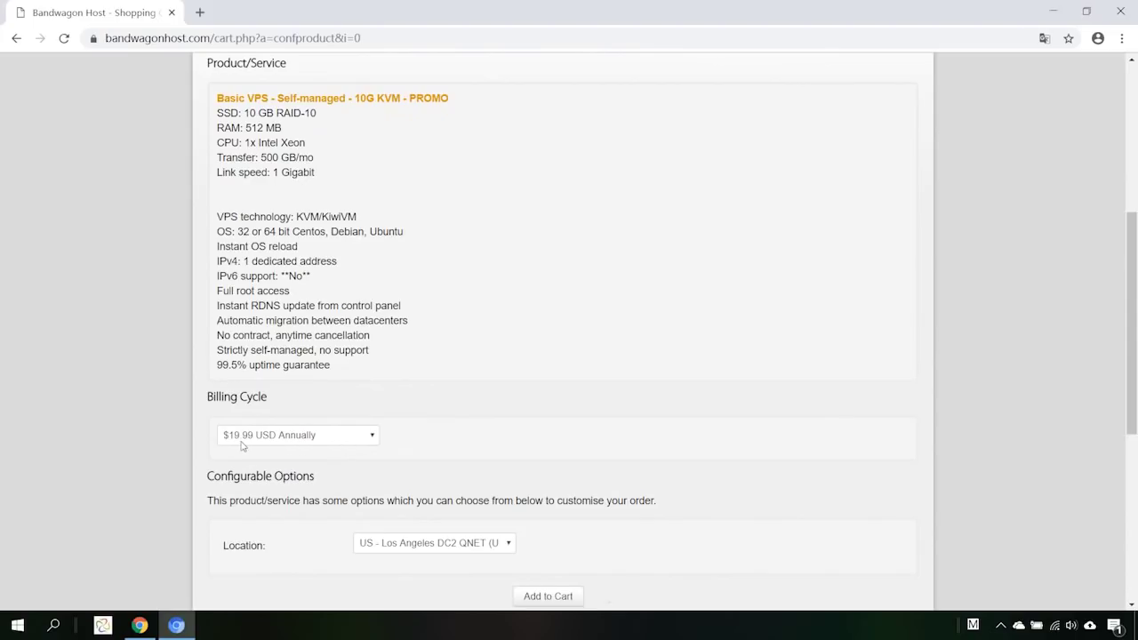
scroll(466, 439, "down", 2)
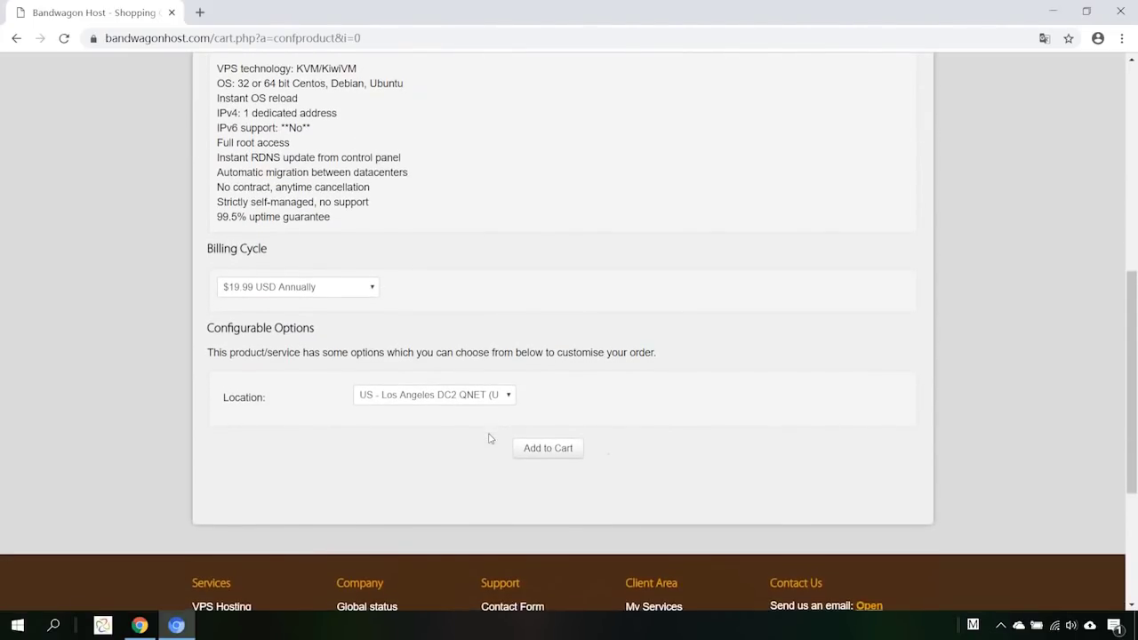
left_click(559, 453)
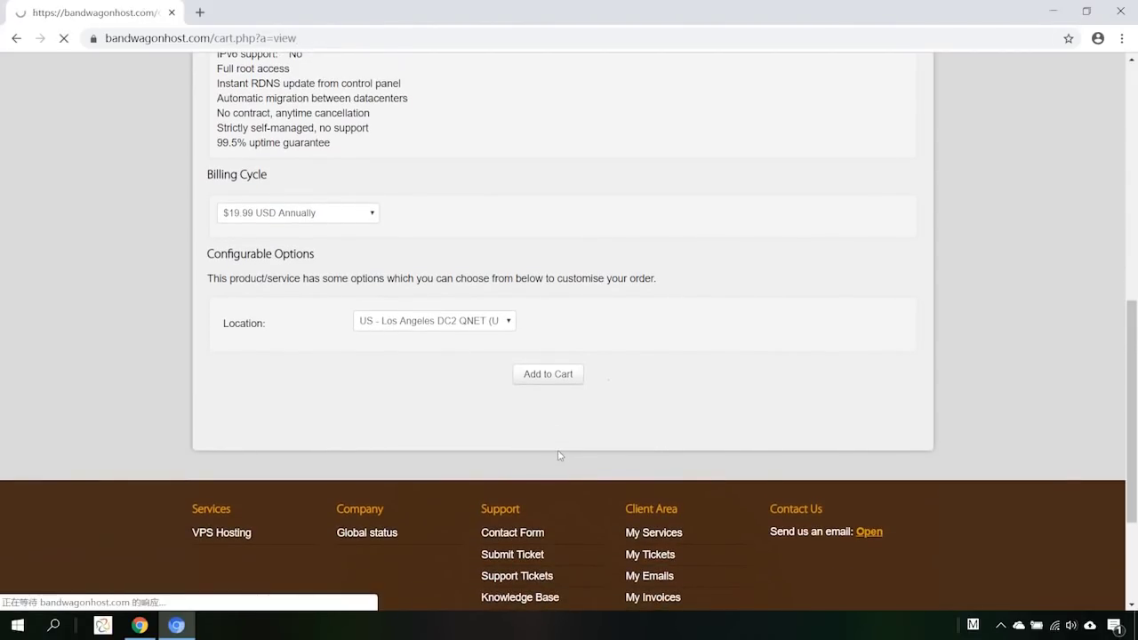
Check out the 10G KVM order with Alipay as payment and complete the order.
scroll(558, 455, "down", 3)
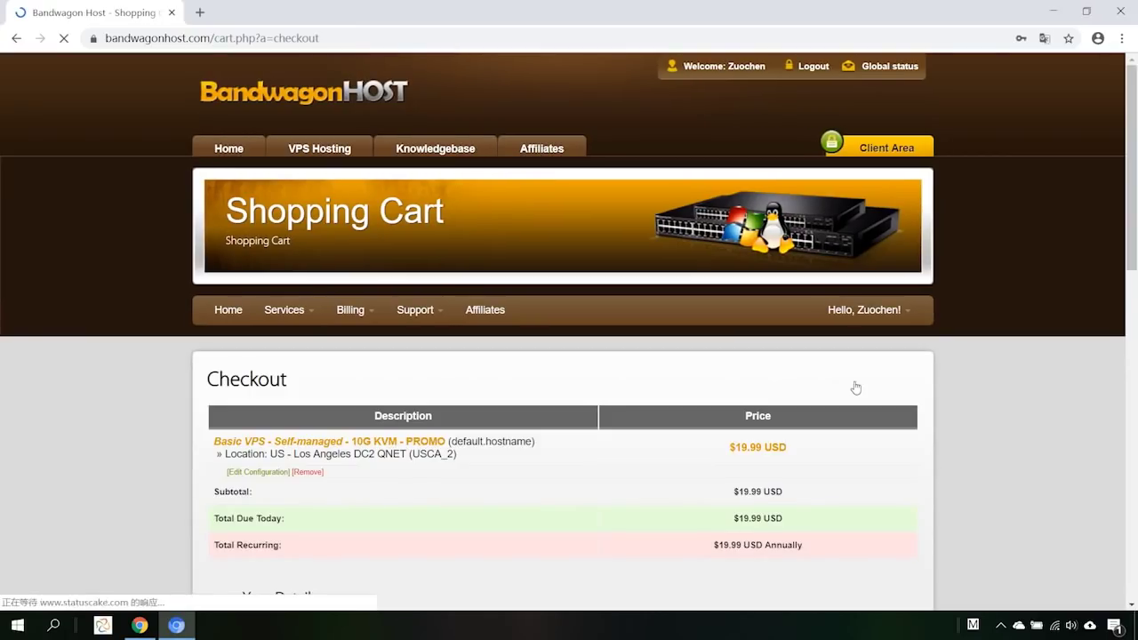
scroll(855, 387, "down", 4)
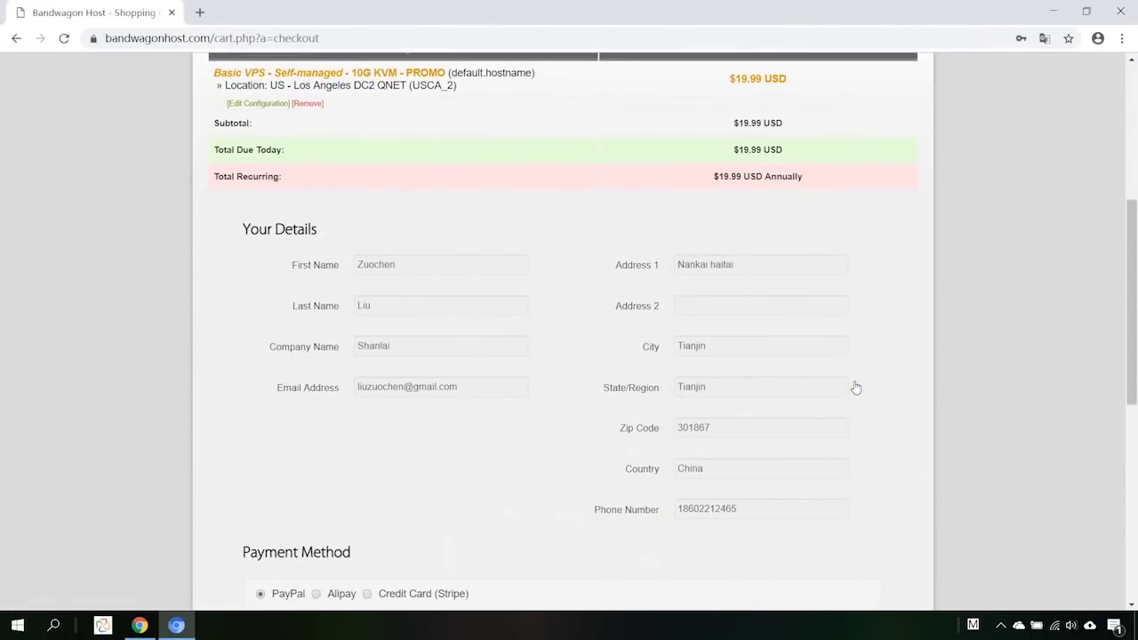
scroll(855, 387, "down", 2)
scroll(855, 388, "down", 1)
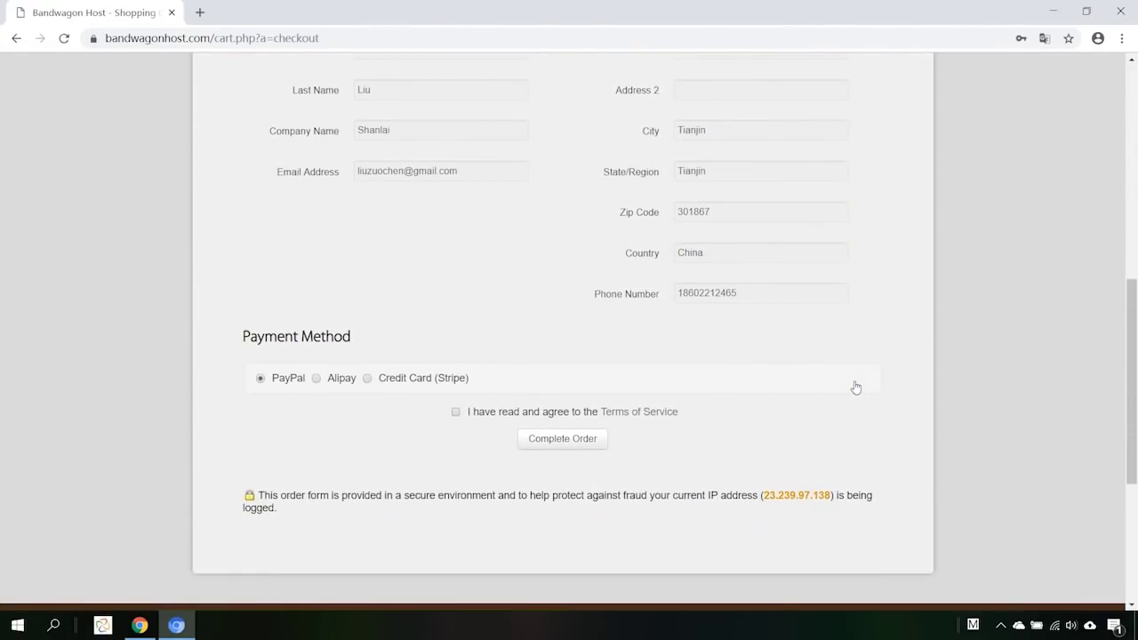
left_click(322, 374)
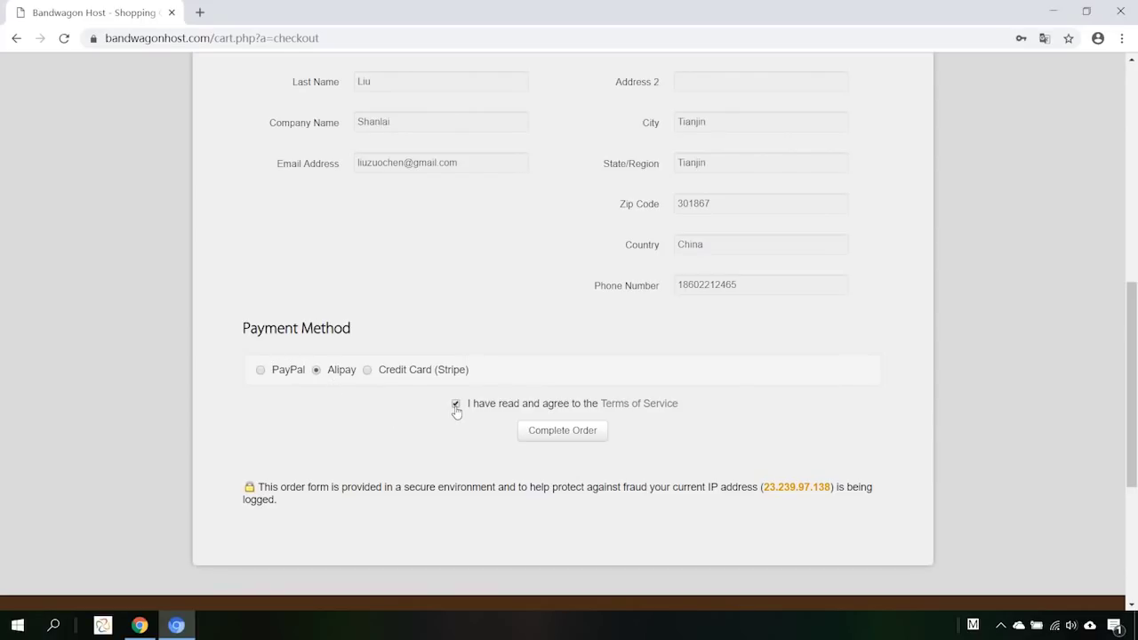
left_click(560, 435)
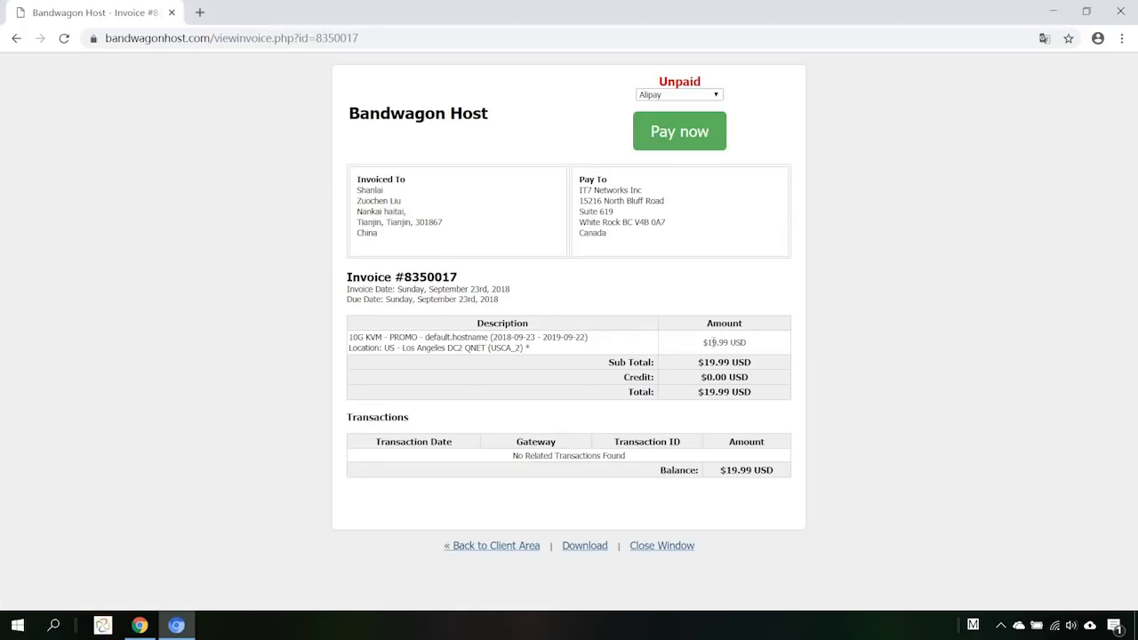
Pay the unpaid $19.99 invoice through Alipay.
left_click(681, 140)
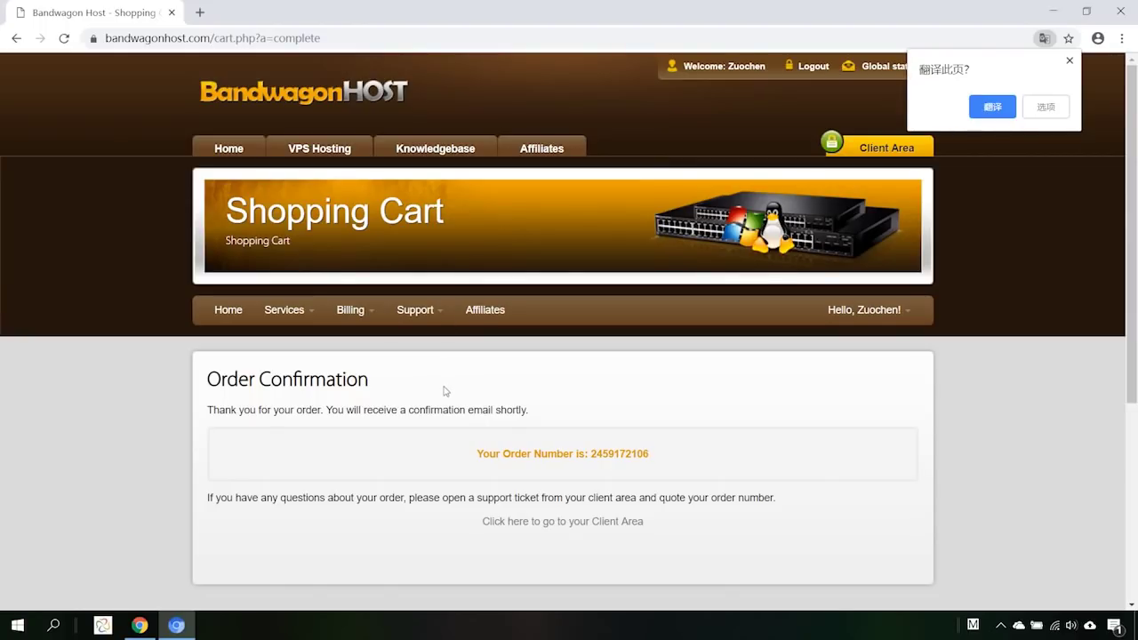
Dismiss the translation offer and open Services > My Services to view the active 10G KVM - PROMO service.
left_click(396, 358)
left_click(310, 314)
left_click(302, 340)
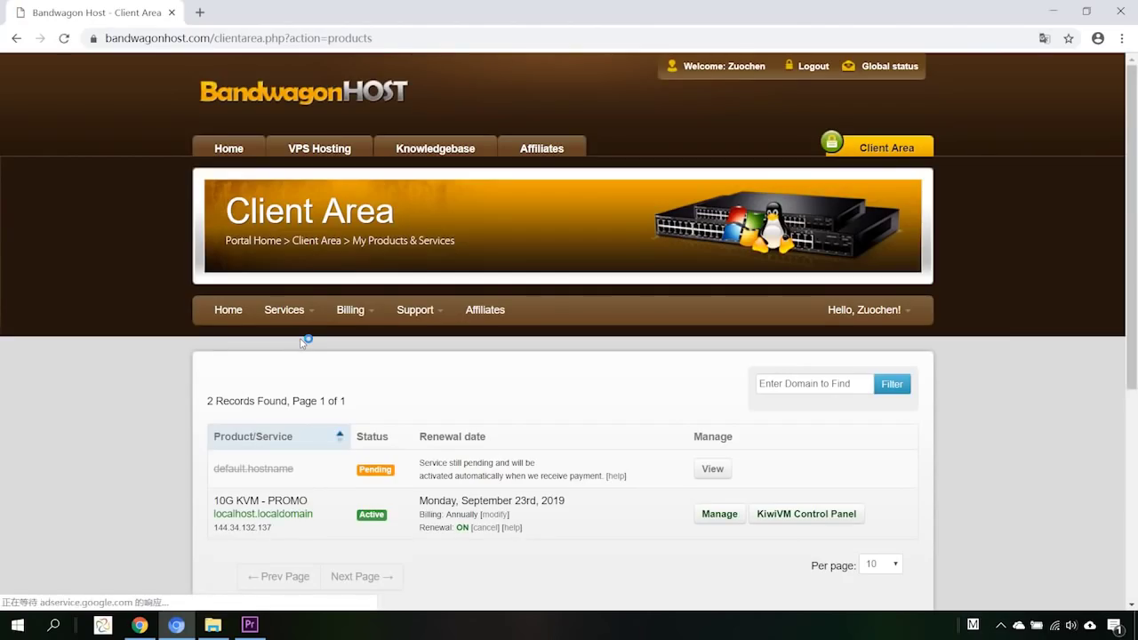
scroll(500, 454, "down", 1)
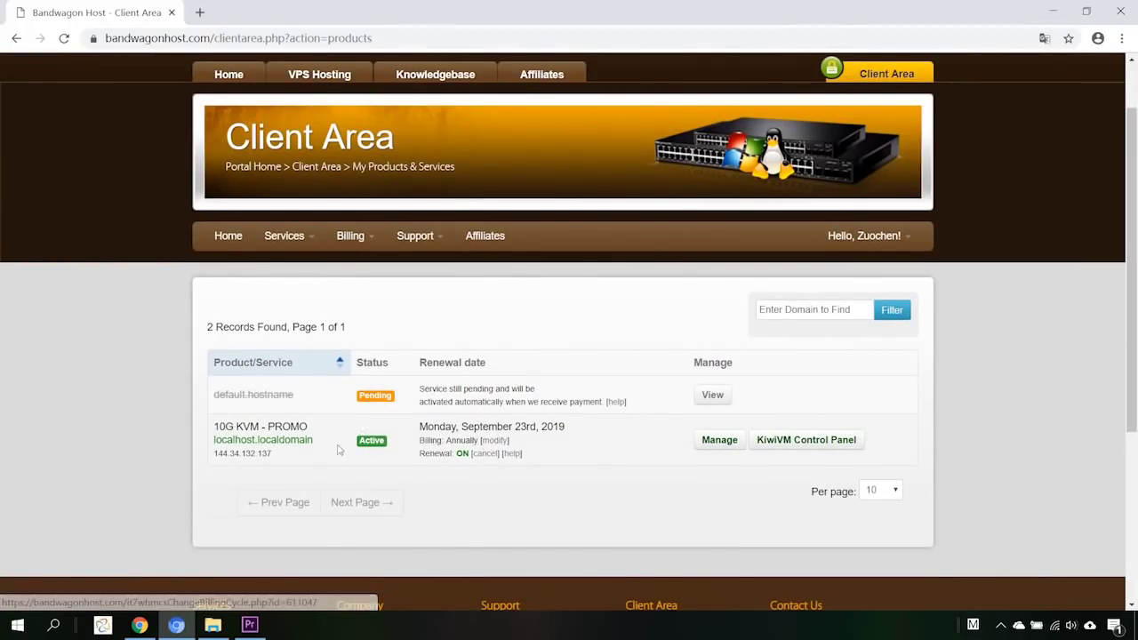
scroll(633, 431, "down", 1)
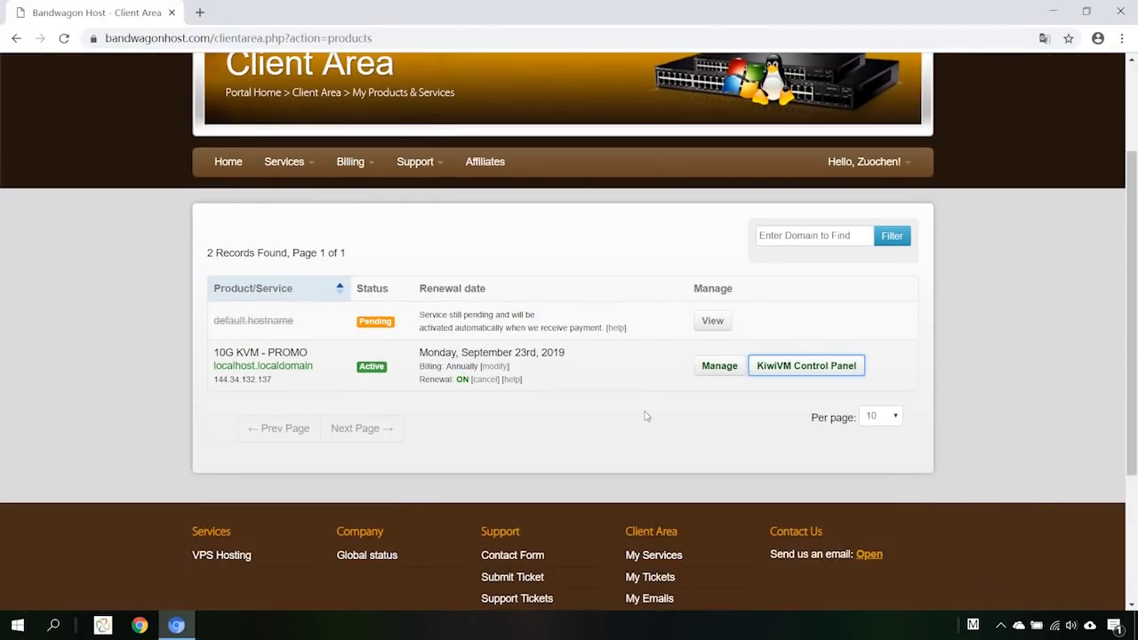
Open the 10G KVM server's KiwiVM control panel and stop the running server.
left_click(790, 370)
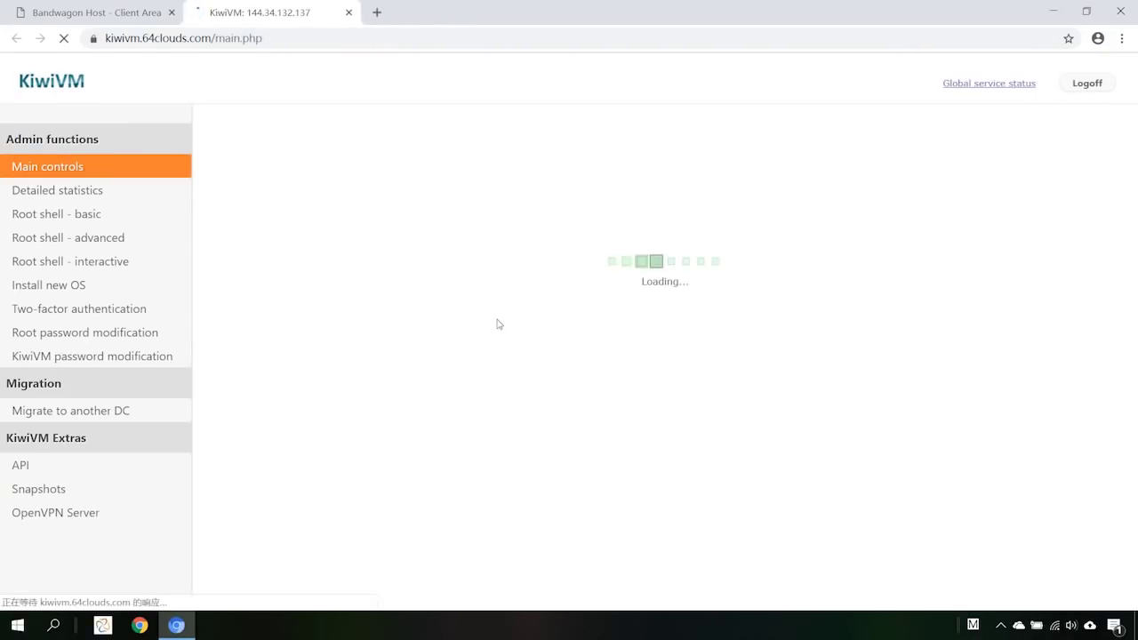
left_click_drag(587, 405, 630, 405)
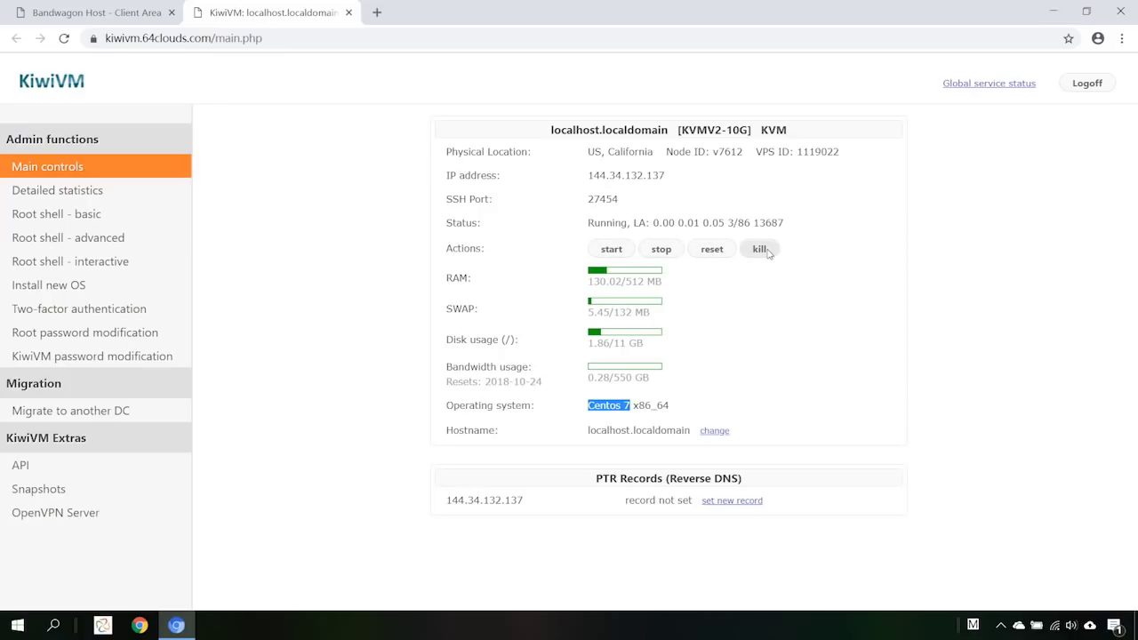
left_click(659, 256)
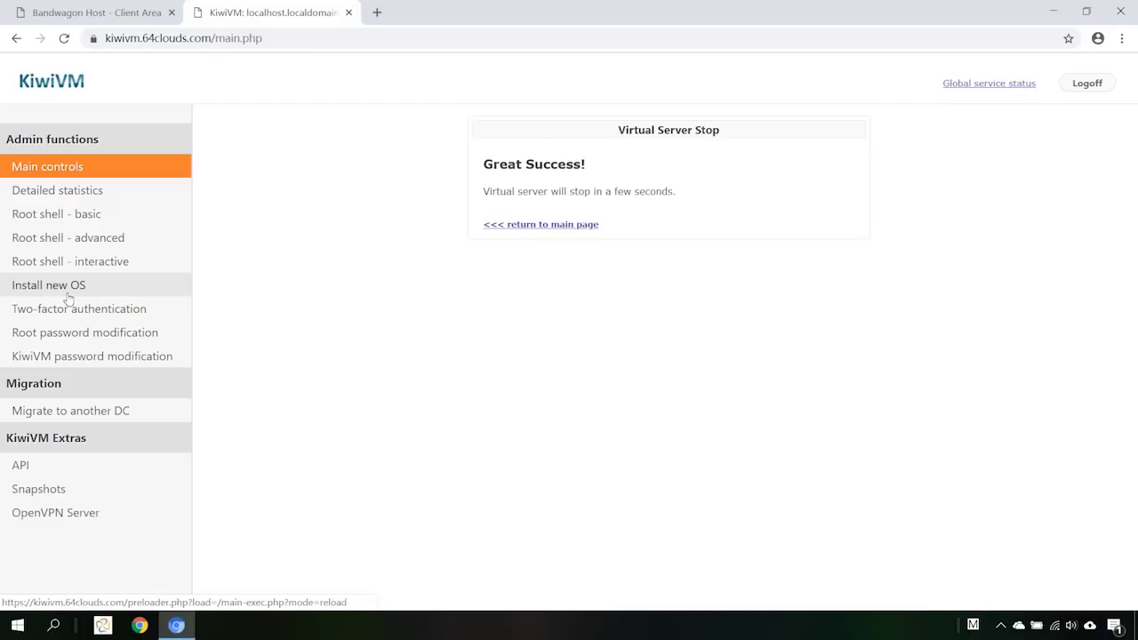
Reinstall the VPS with centos-7-x86_64, agreeing that existing data will be lost.
left_click(67, 286)
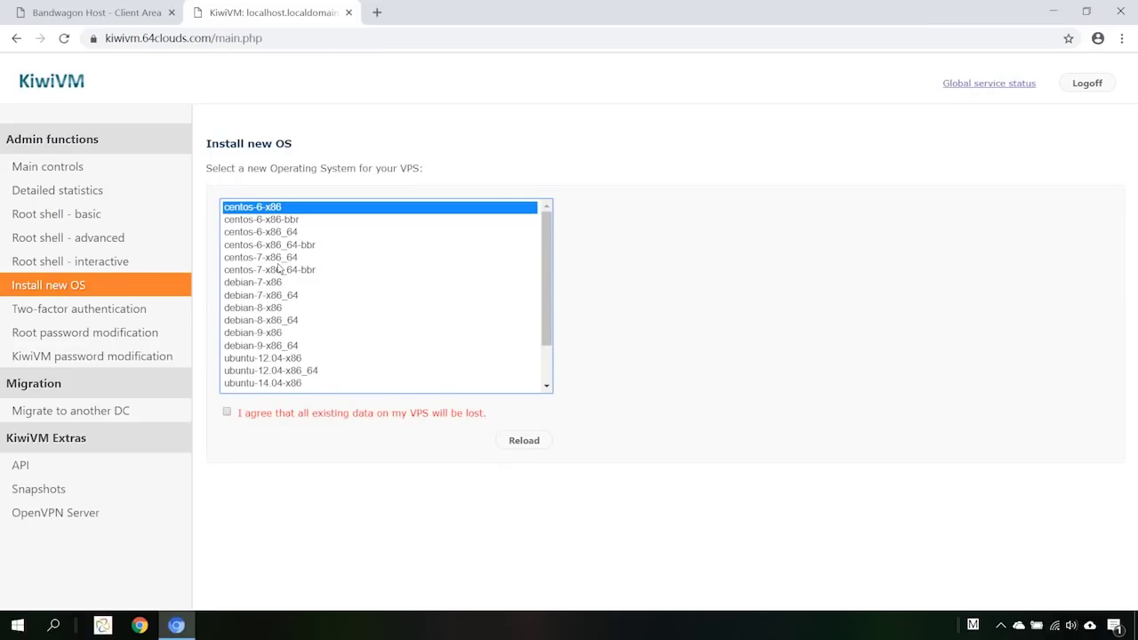
left_click(280, 257)
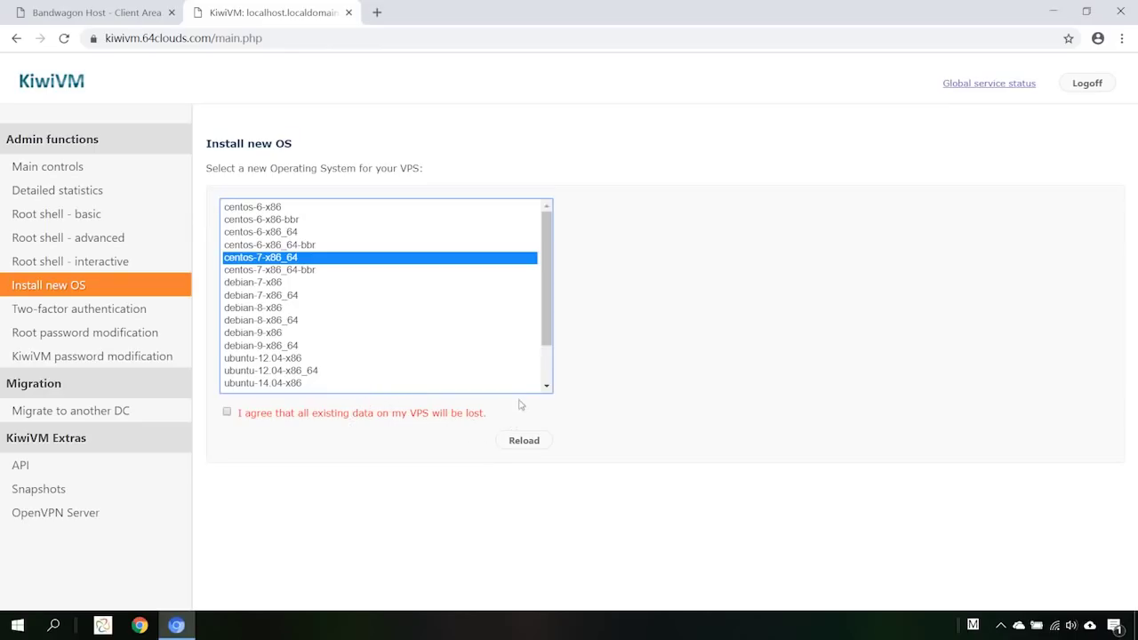
left_click(227, 413)
left_click(527, 447)
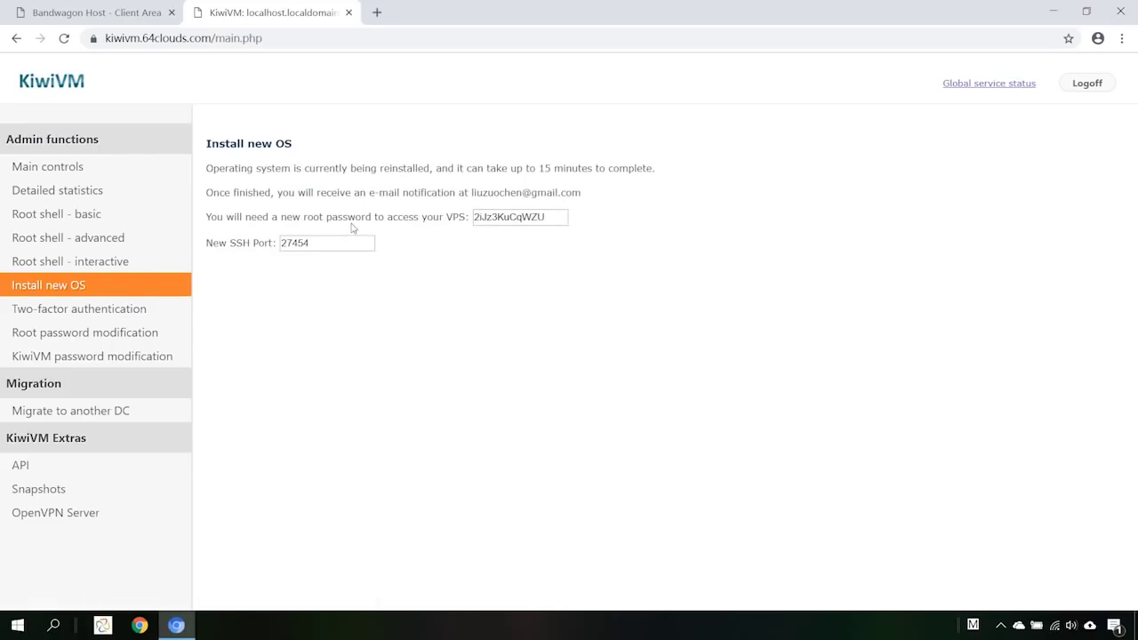
Copy the new root password and SSH port 27454, then return to Main controls.
left_click_drag(348, 218, 256, 217)
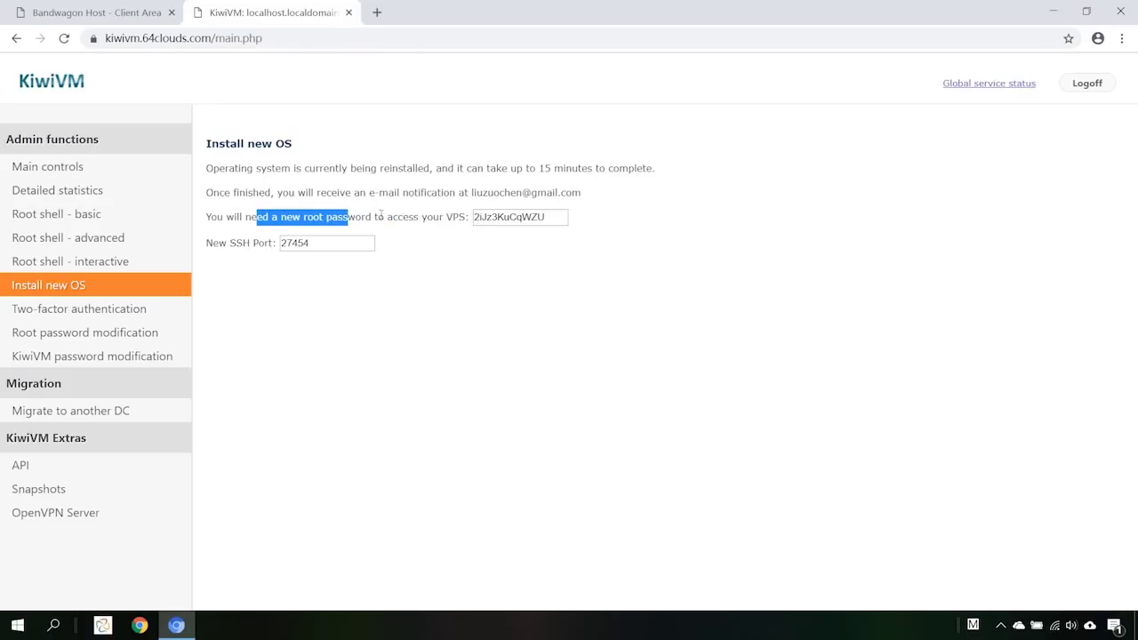
left_click_drag(492, 216, 547, 218)
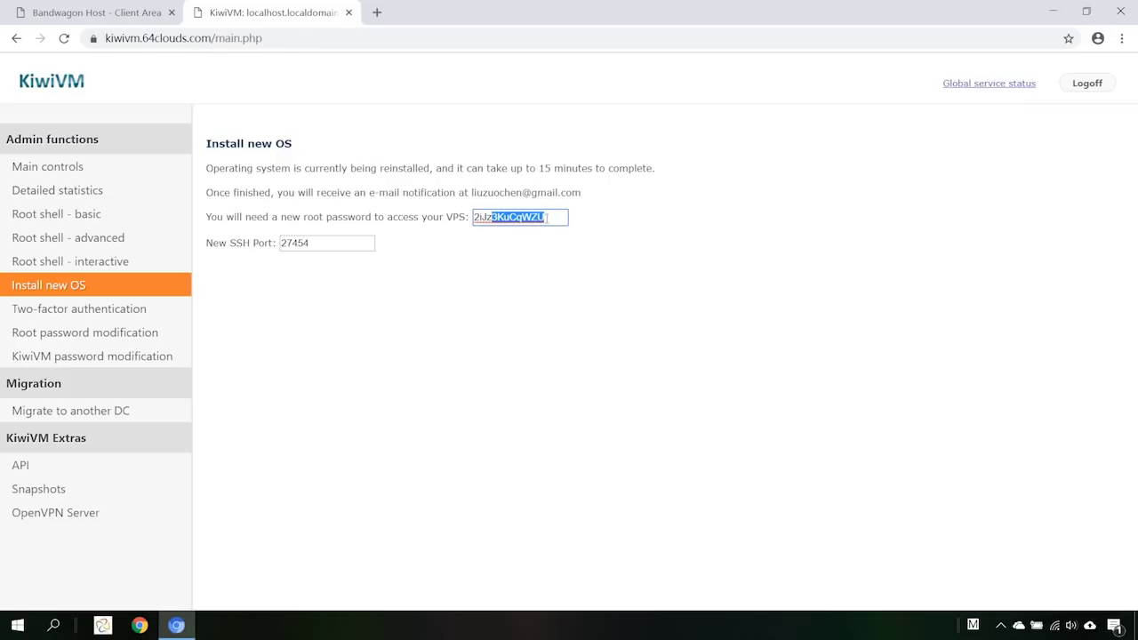
double_click(547, 218)
double_click(315, 249)
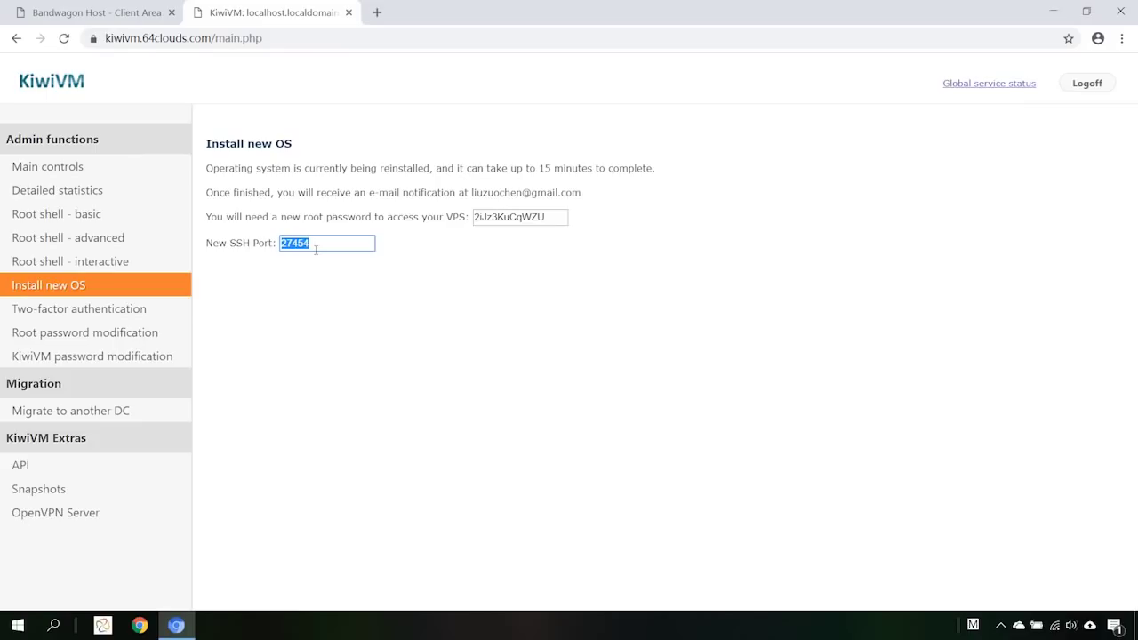
left_click(343, 272)
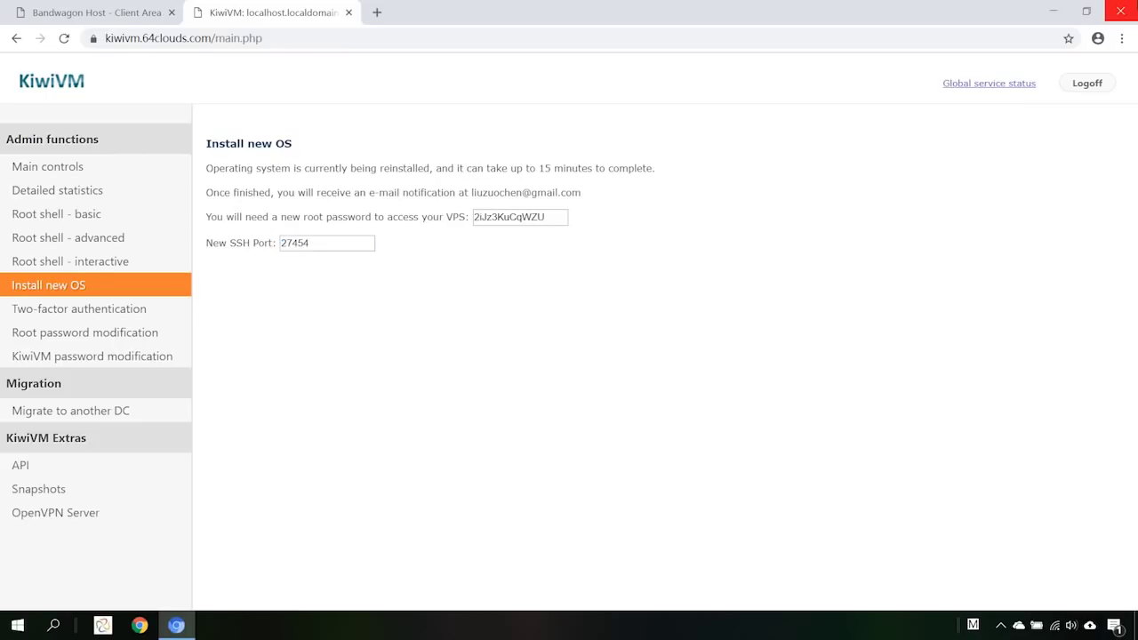
left_click(129, 171)
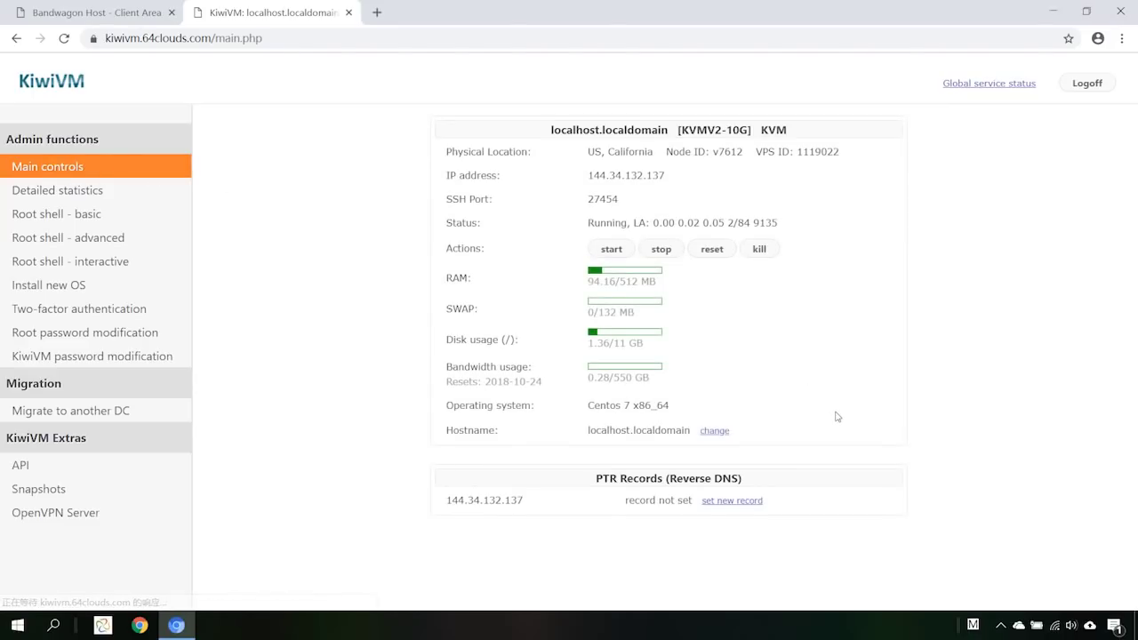
Start the virtual server again and go to the Root shell - interactive page.
left_click(612, 249)
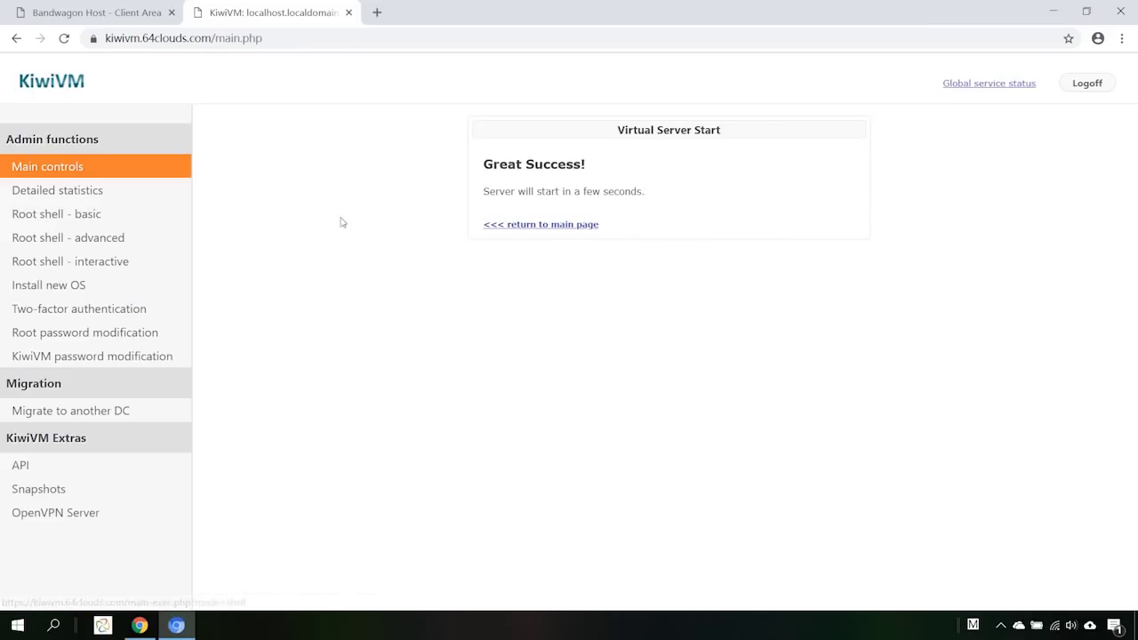
left_click(131, 264)
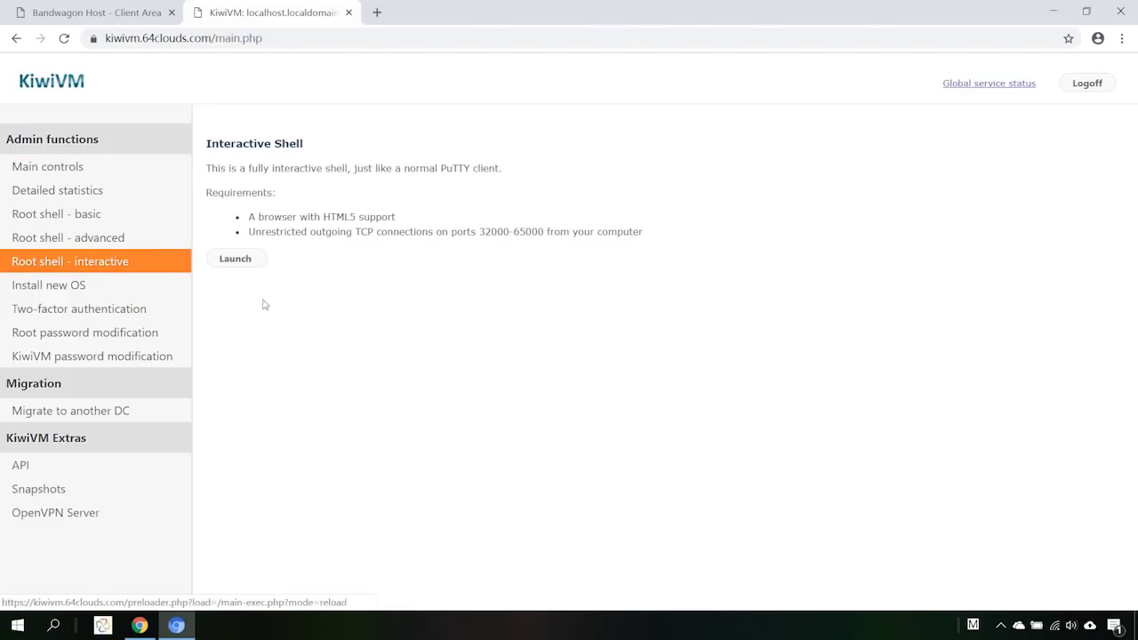
Launch the VNC console and enter root as the login name.
left_click(236, 259)
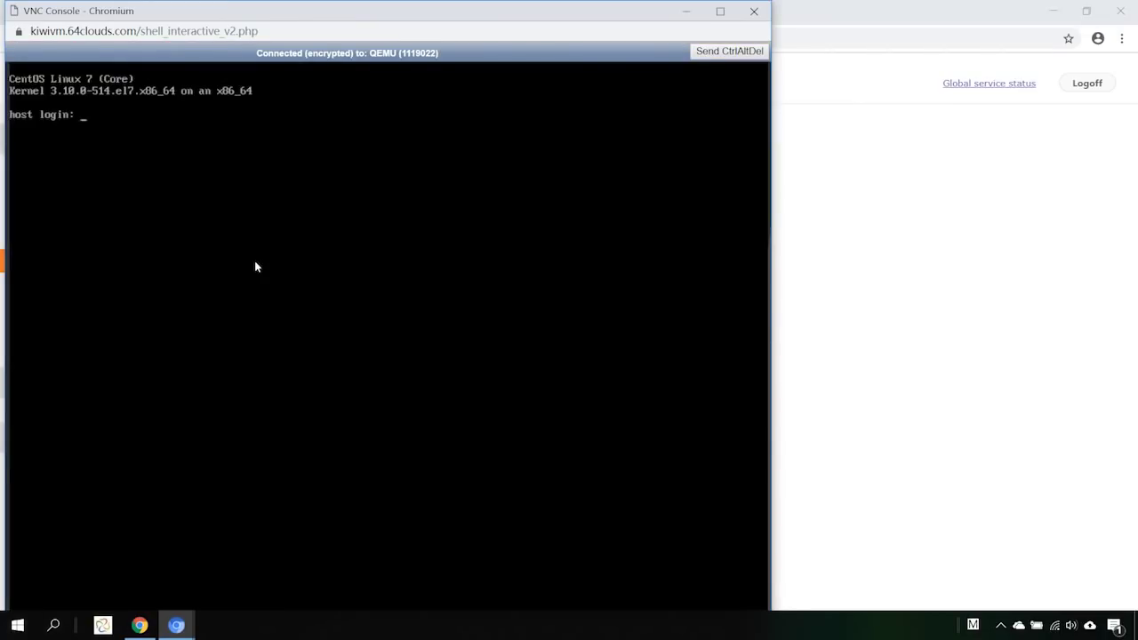
type("root")
key("Return")
key("Return")
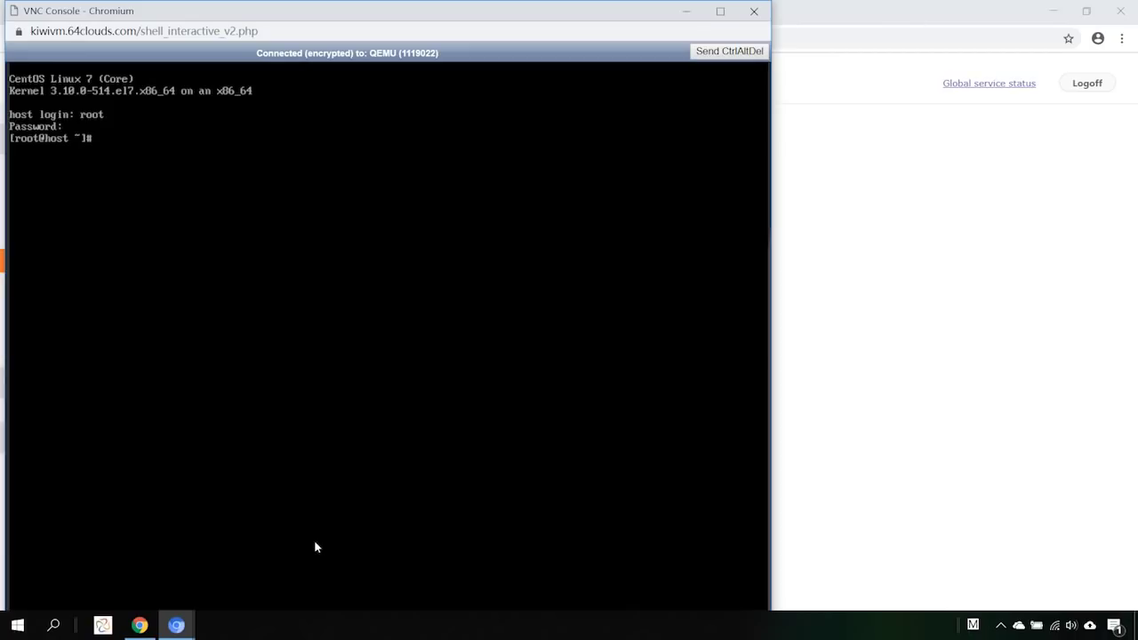
Run yum update, maximise the console, and answer y to start downloading 254 packages.
type("m update")
key("Return")
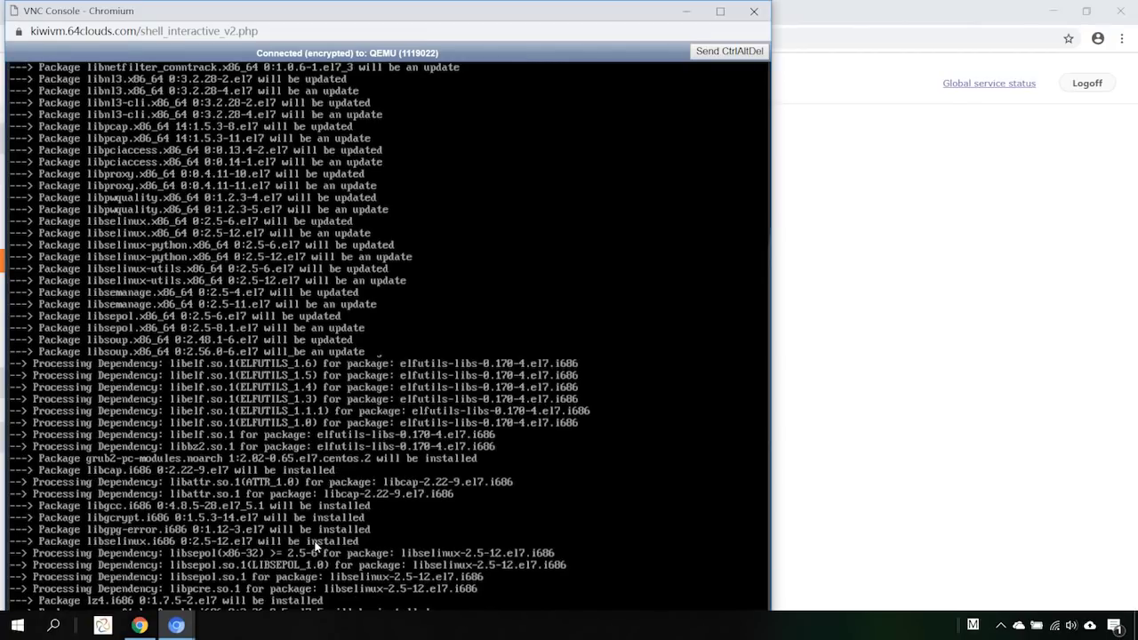
key("super+Up")
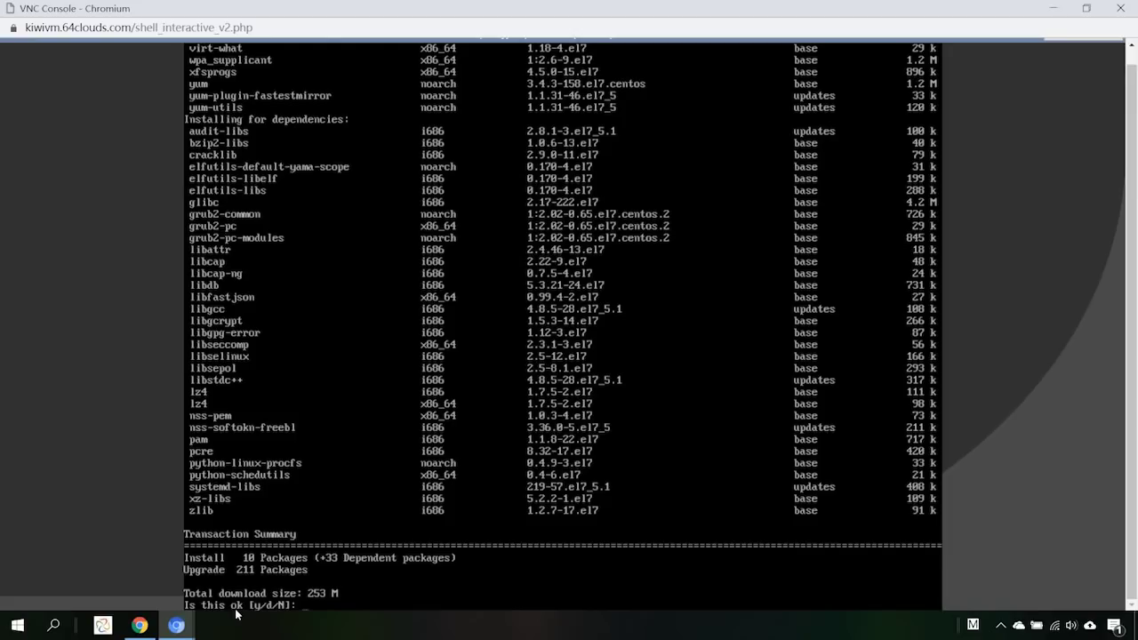
type("y")
key("Return")
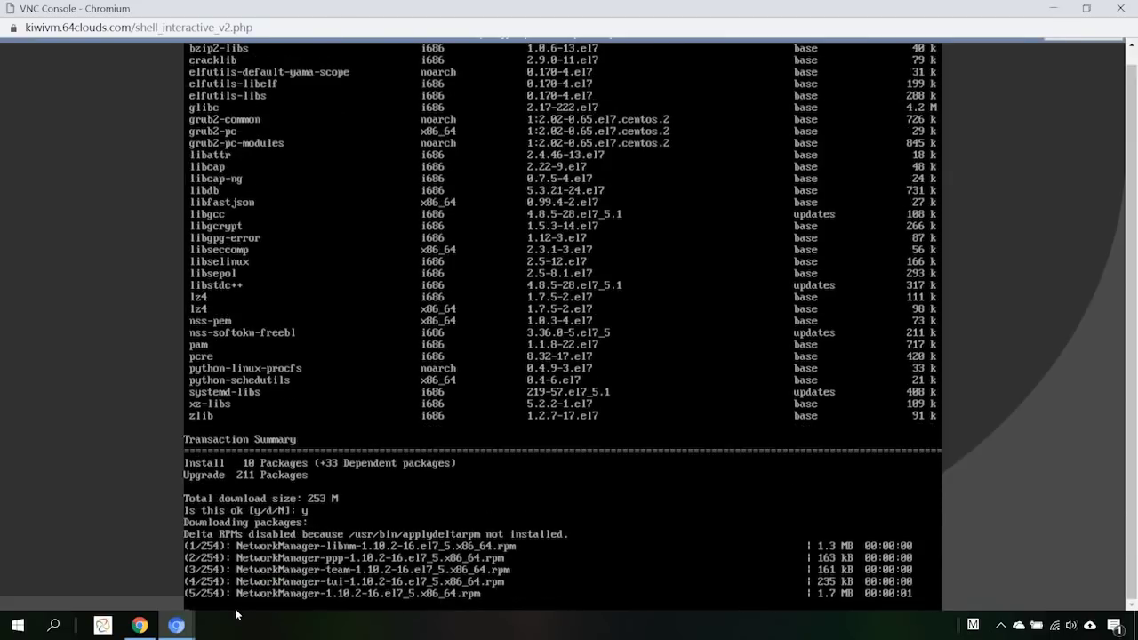